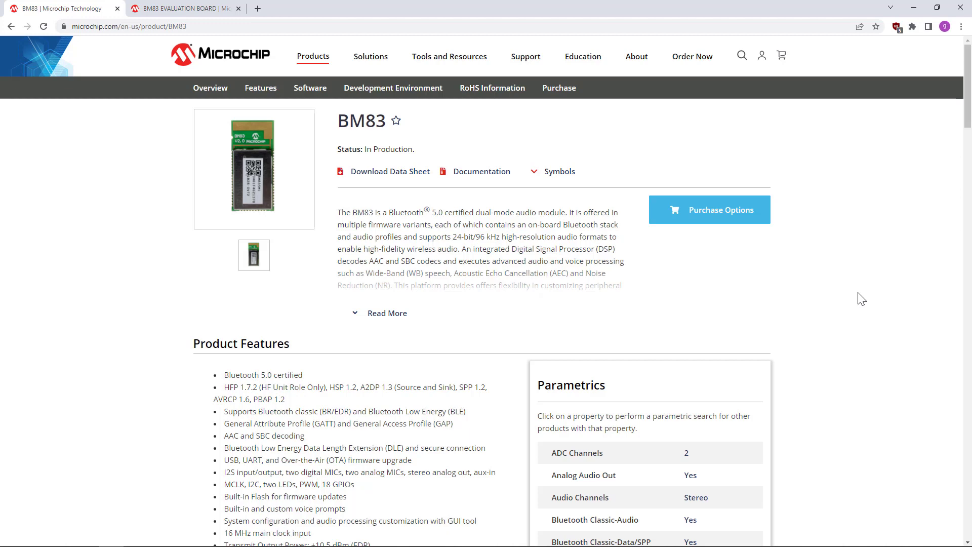
Switch to the BM83 Evaluation Board (DM164152) page and scroll down to its Documentation list.
key("ctrl+Tab")
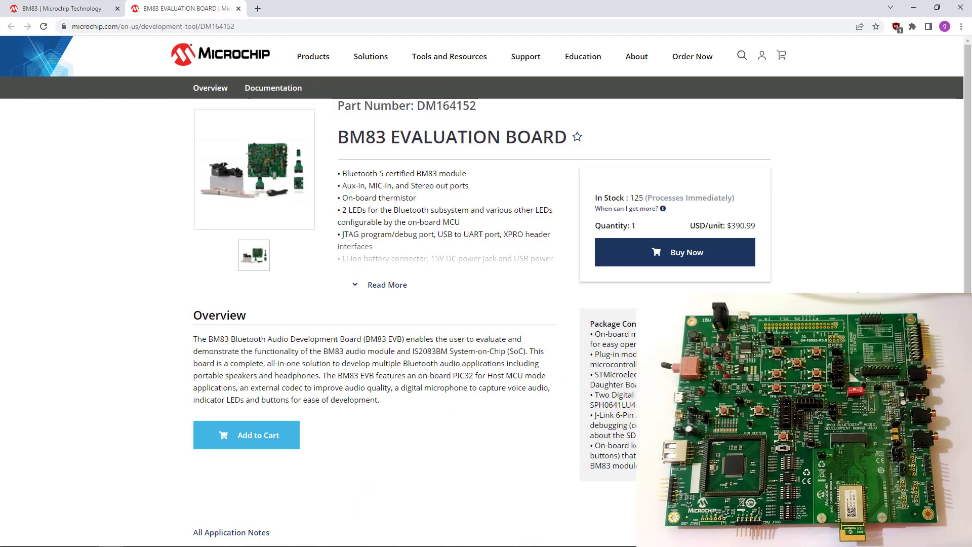
scroll(584, 357, "down", 6)
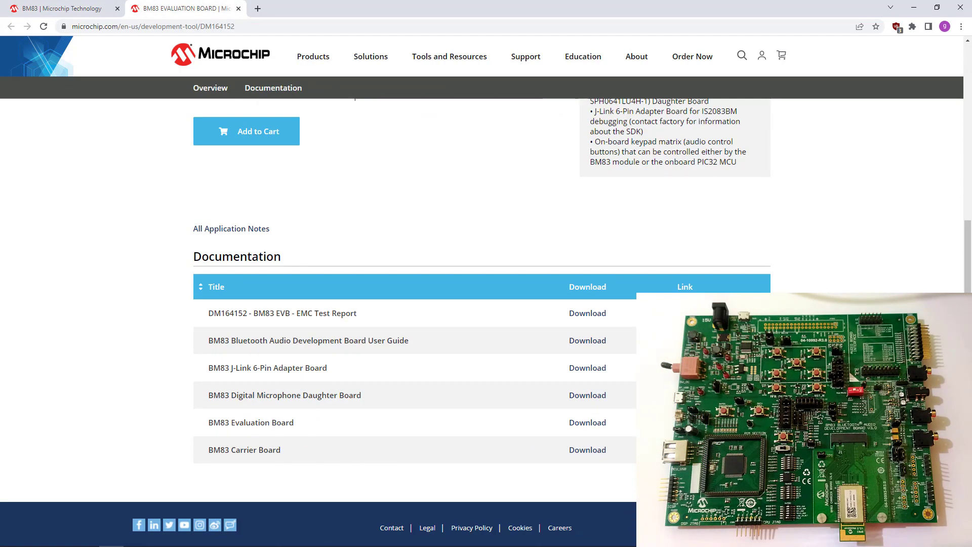
Open the BM83 user guide PDF at '5. Firmware Update', expanded to show 5.1 and 5.2.
left_click(584, 343)
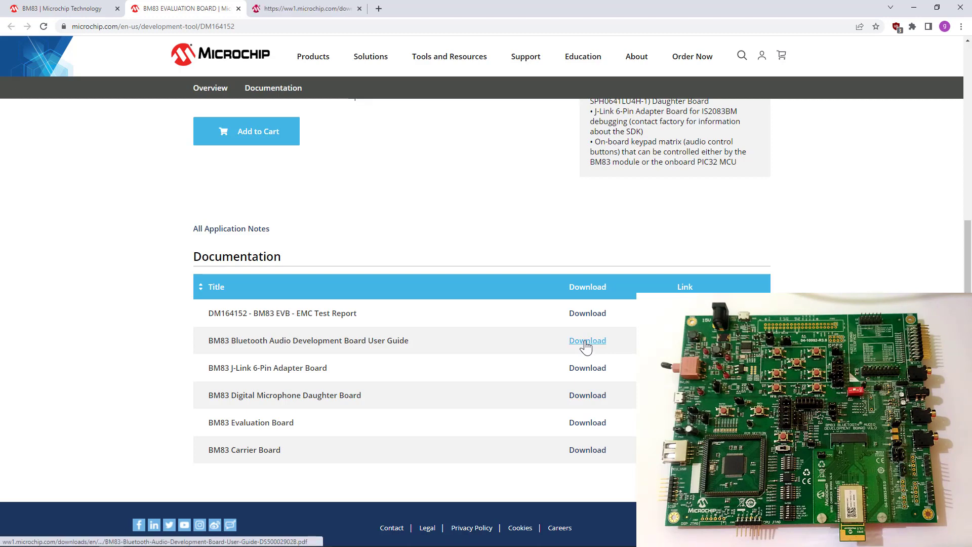
key("ctrl+Tab")
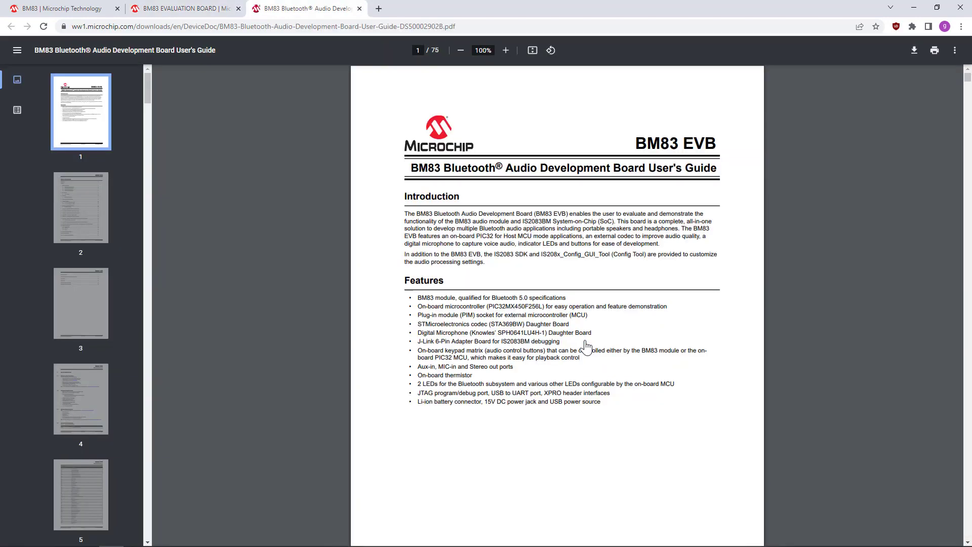
left_click(17, 111)
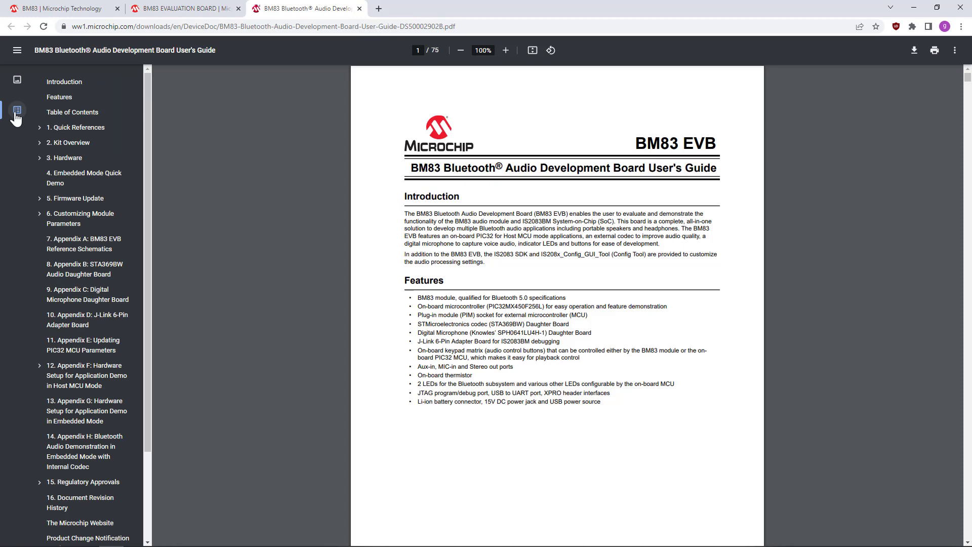
left_click(43, 199)
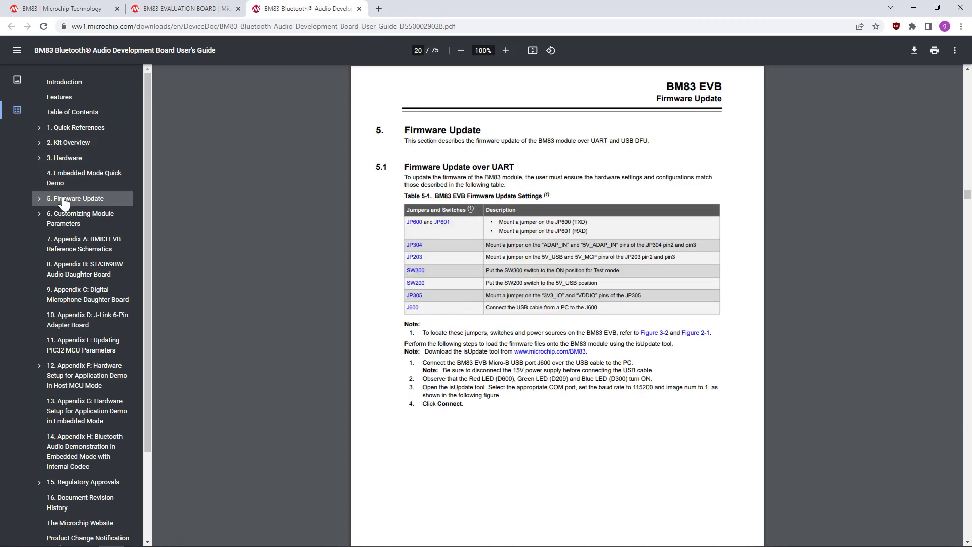
left_click(40, 198)
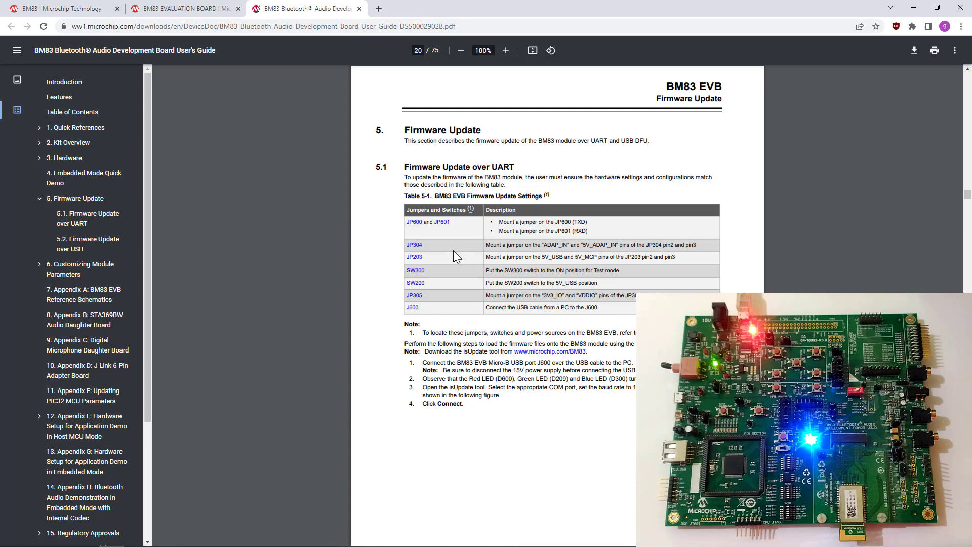
Back on the BM83 product page, highlight 'IS2083 Turnkey Software and Tools v1.3.0' under Embedded Software.
left_click(71, 8)
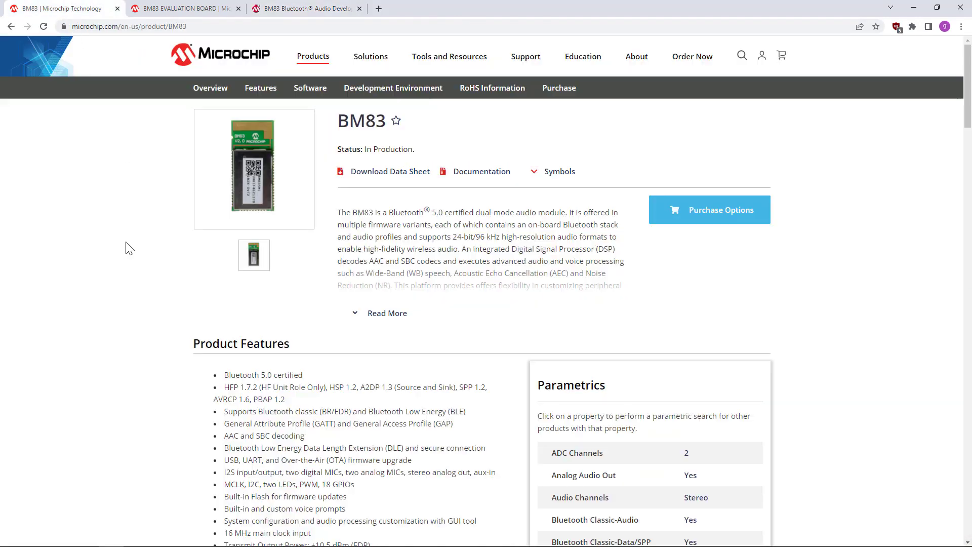
scroll(128, 246, "down", 20)
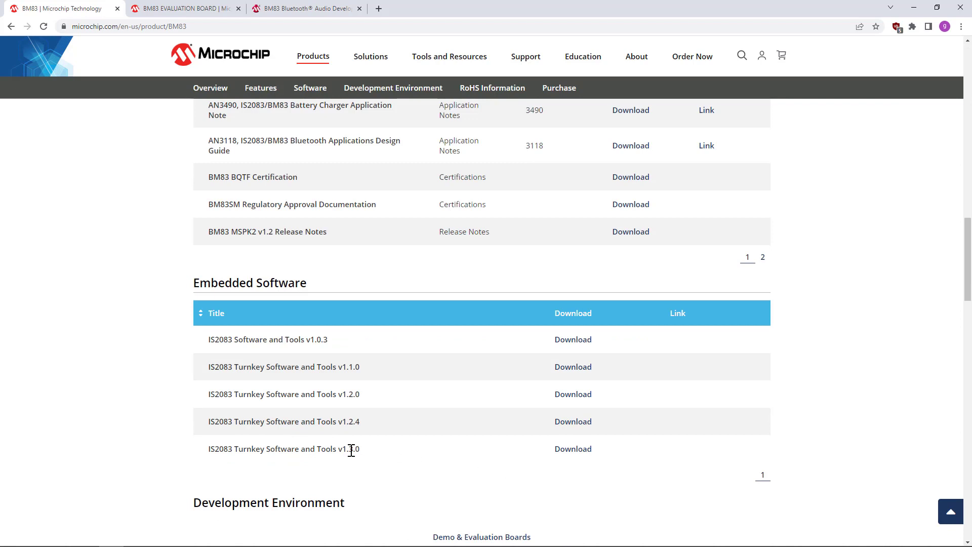
left_click_drag(362, 452, 210, 452)
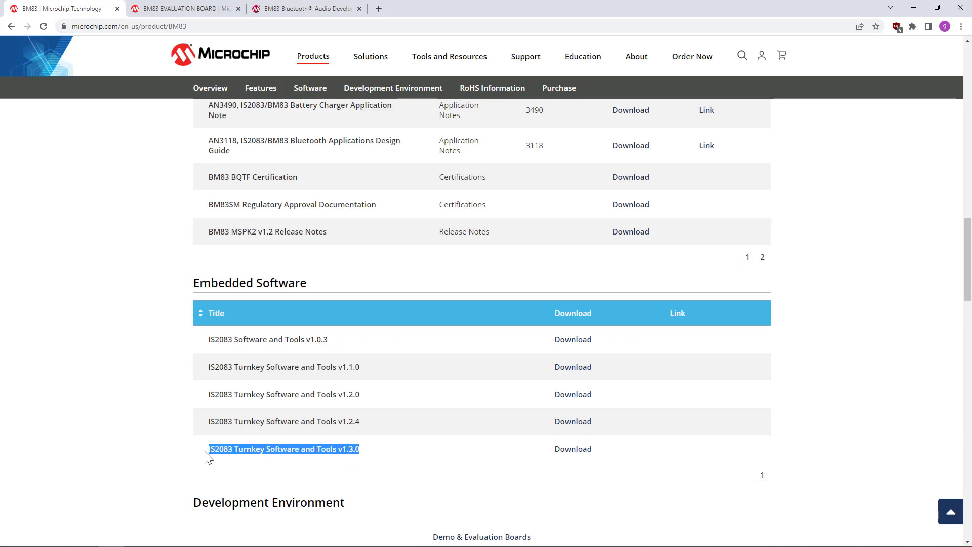
key("alt+Tab")
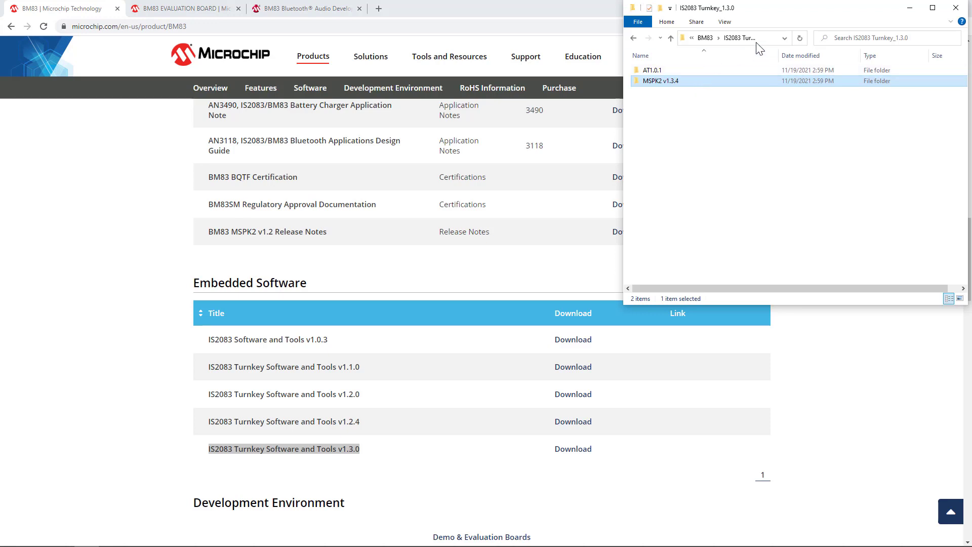
Point out the AT1.0.1 and MSPK2 v1.3.4 folders, then open MSPK2 v1.3.4's Tools folder.
left_click(688, 72)
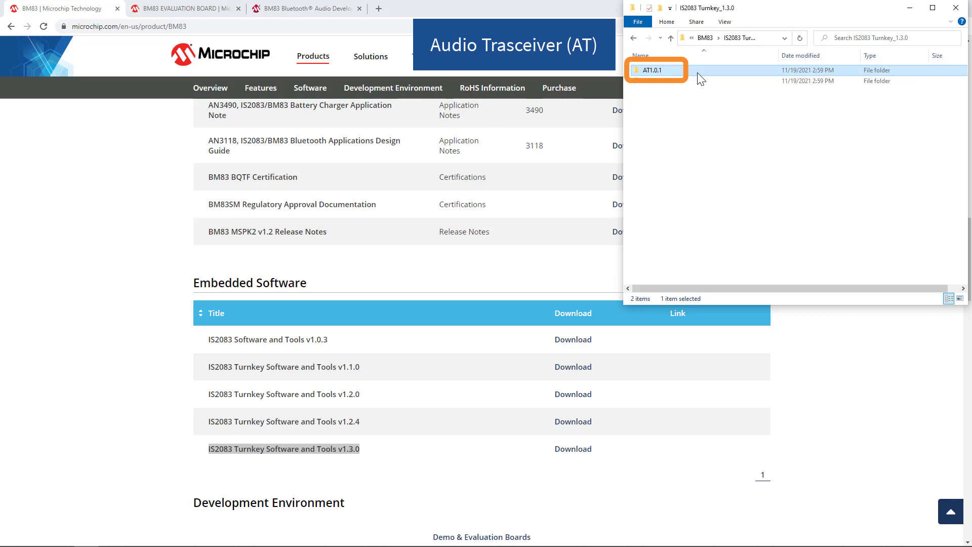
left_click(698, 81)
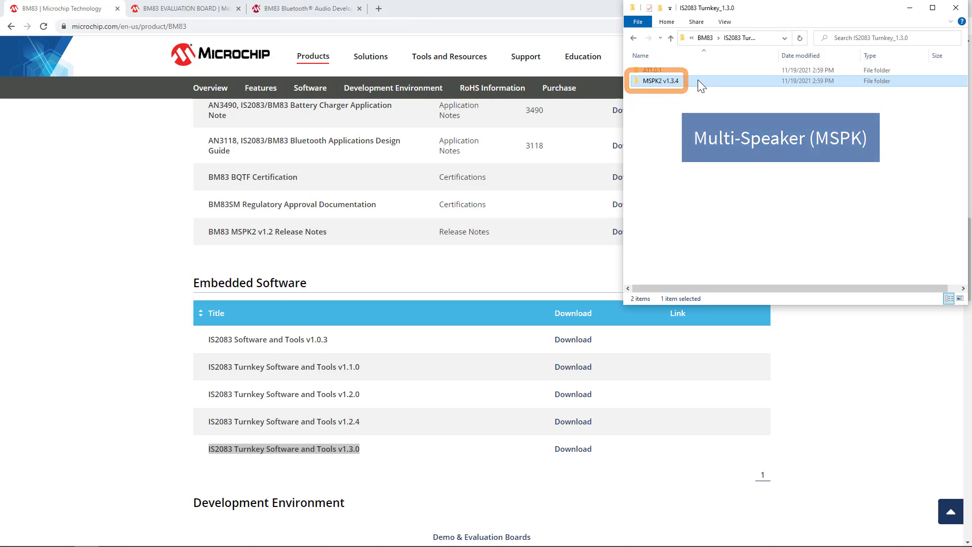
double_click(698, 80)
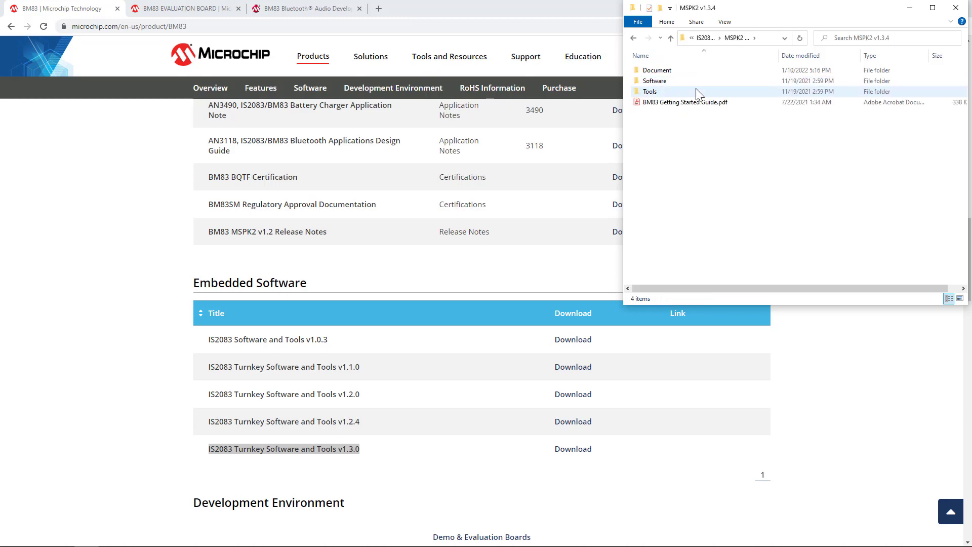
double_click(695, 91)
Snap the user guide PDF to the left half of the screen beside the Tools folder.
left_click(318, 14)
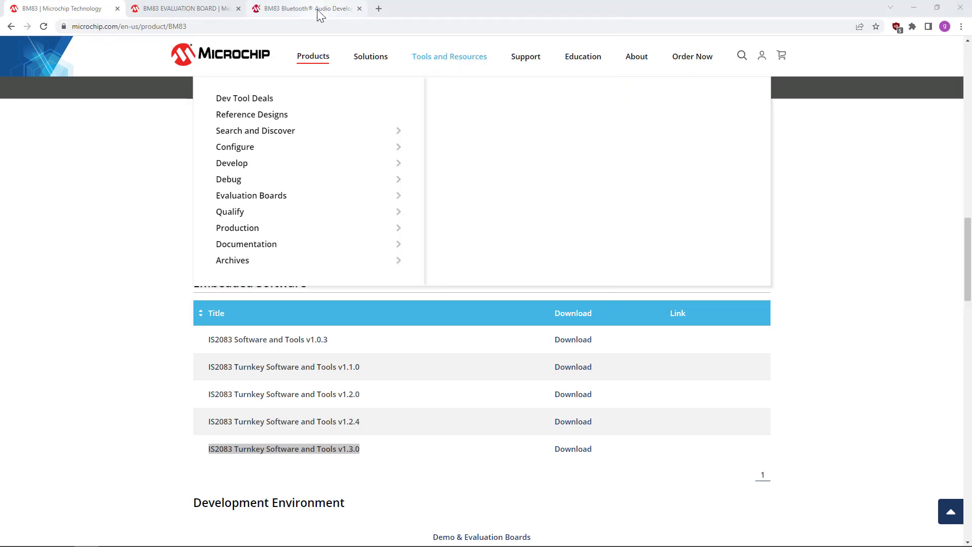
left_click(319, 14)
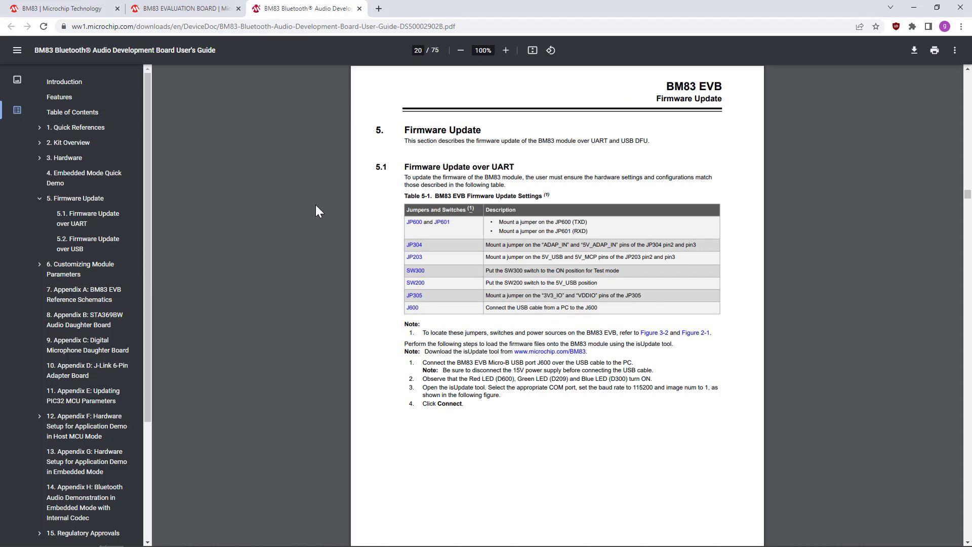
key("super+Left")
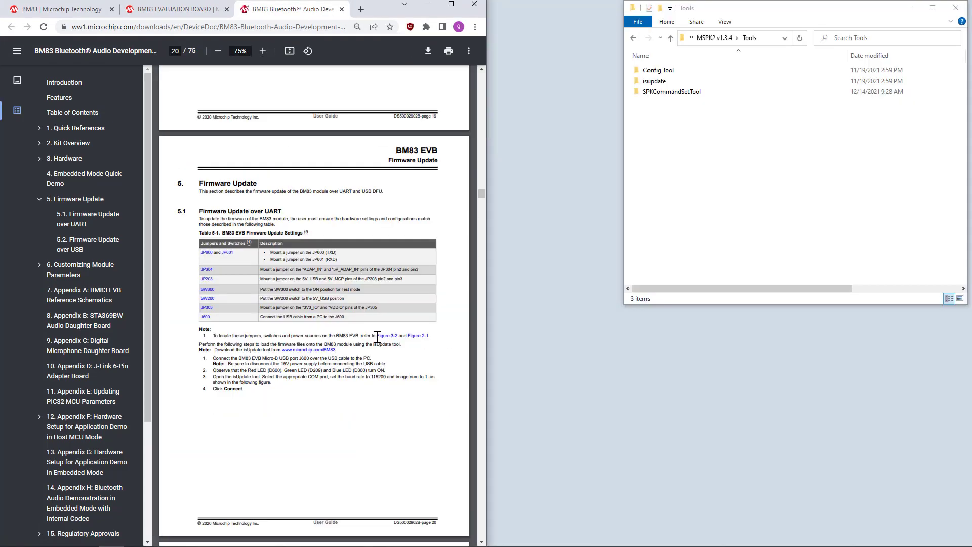
scroll(410, 296, "down", 1)
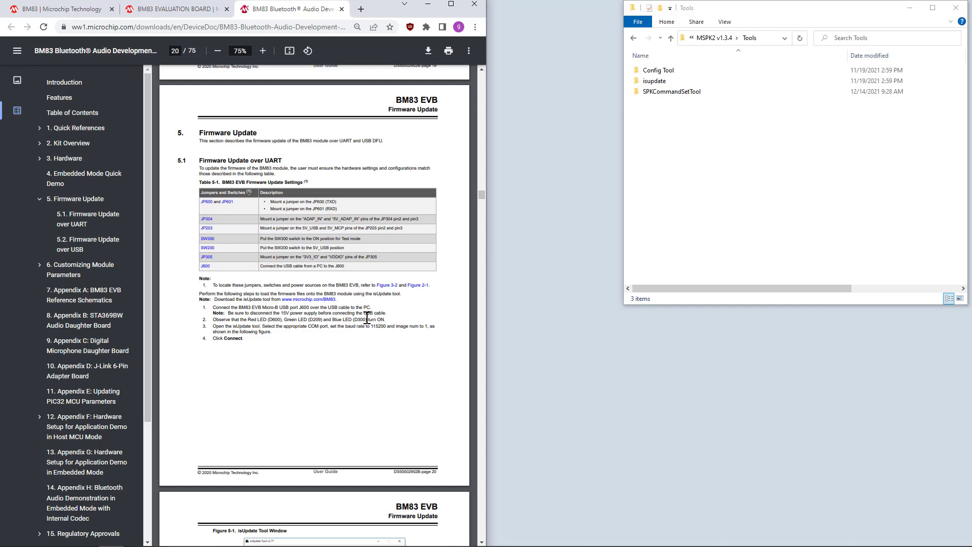
Launch isupdate.exe and connect to the BM83 board on COM15 at 115200 baud.
double_click(754, 81)
double_click(726, 91)
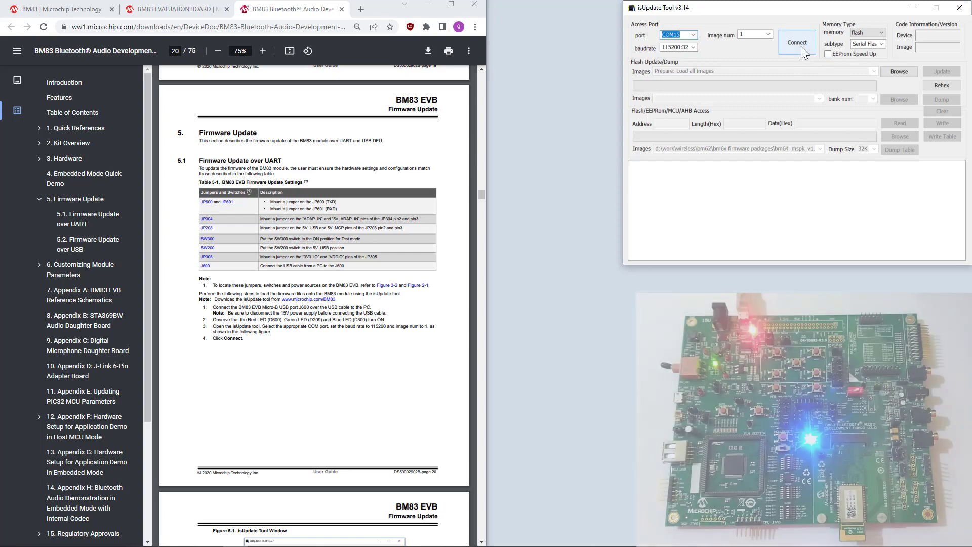
left_click(800, 45)
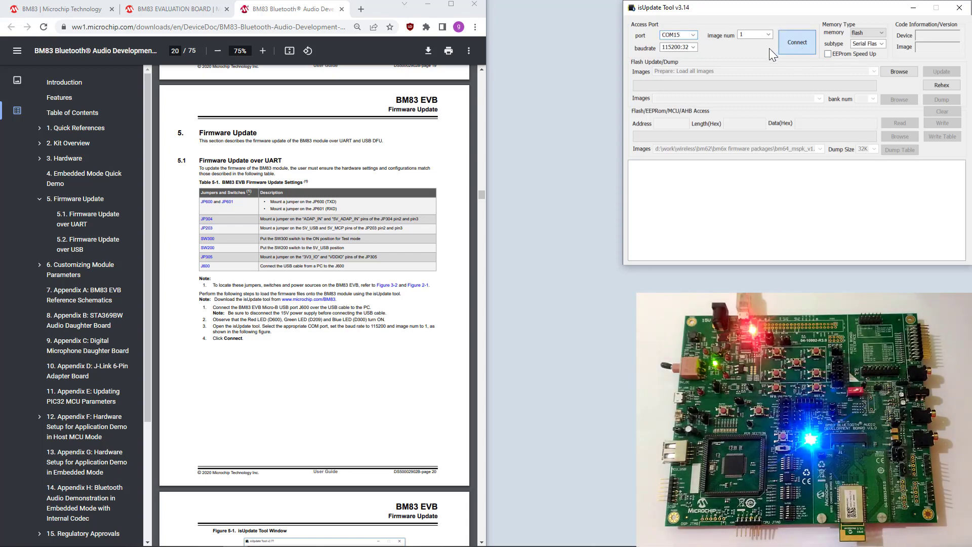
scroll(414, 294, "down", 4)
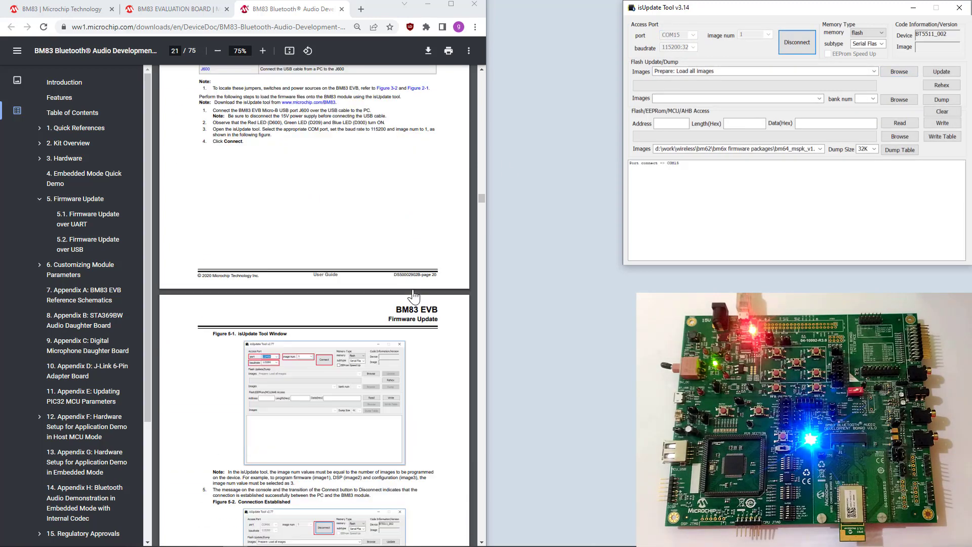
scroll(413, 295, "down", 3)
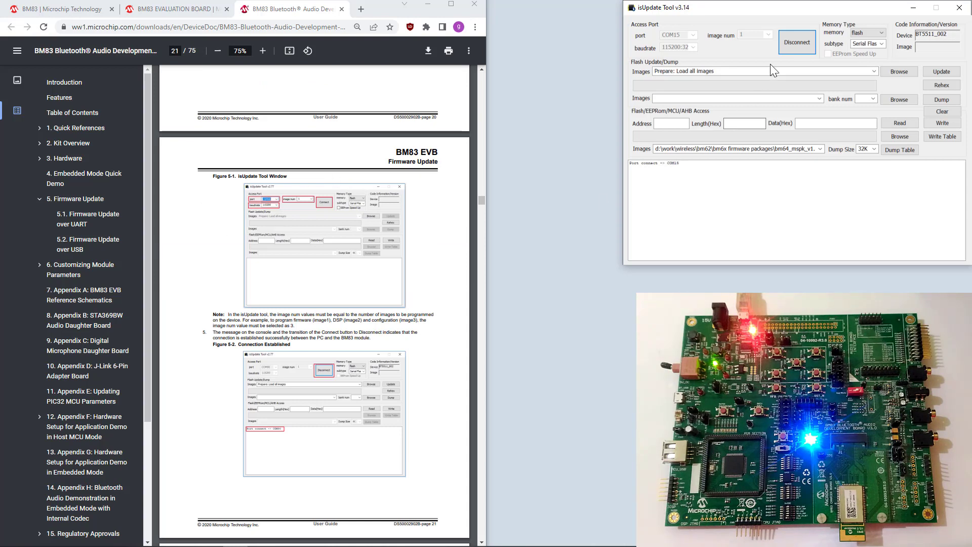
Browse to the MSPK2 v1.3.4 SPP Host Mode image folder and widen the Name column.
left_click(899, 71)
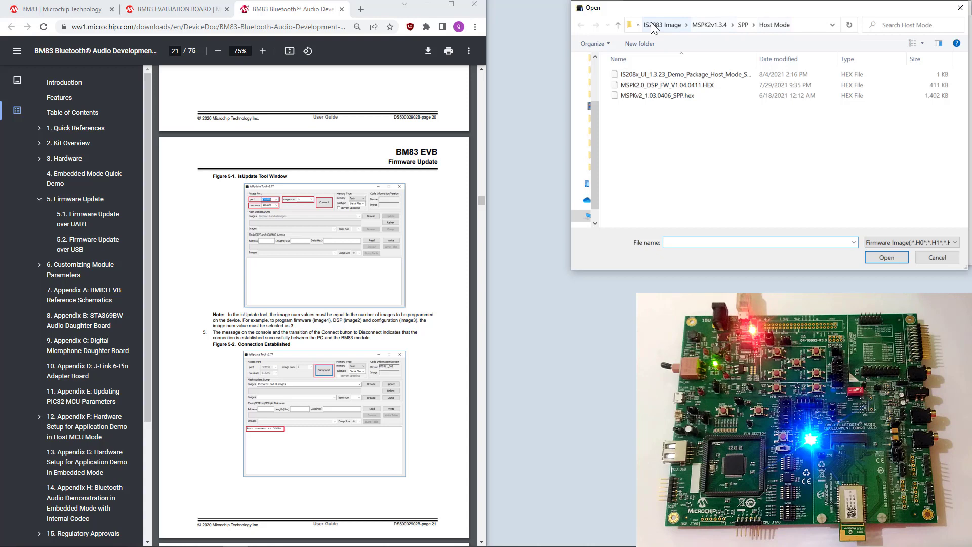
left_click(701, 26)
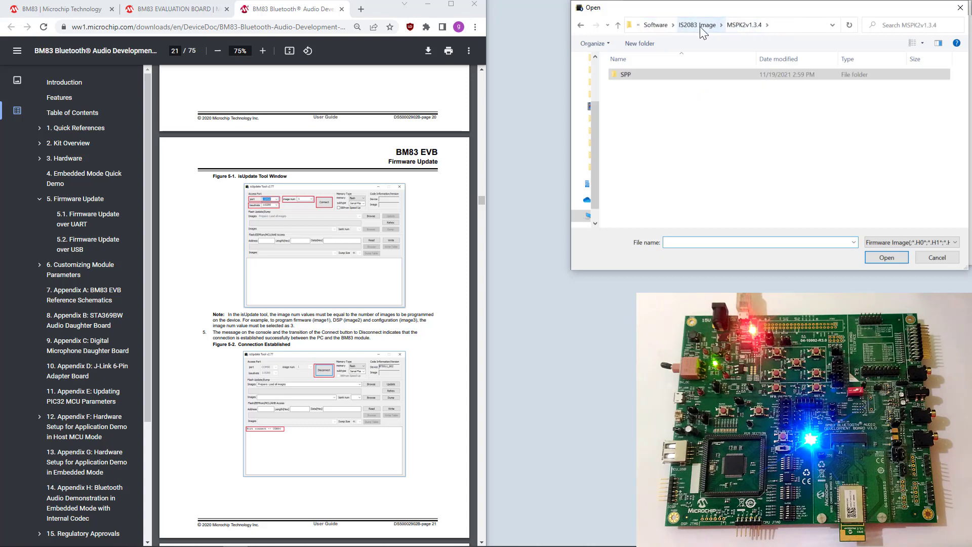
double_click(647, 73)
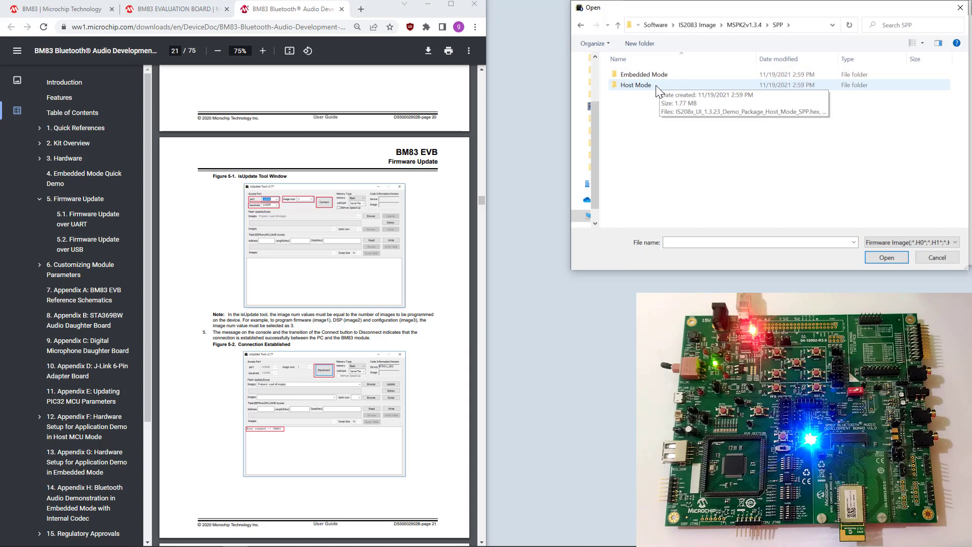
double_click(656, 85)
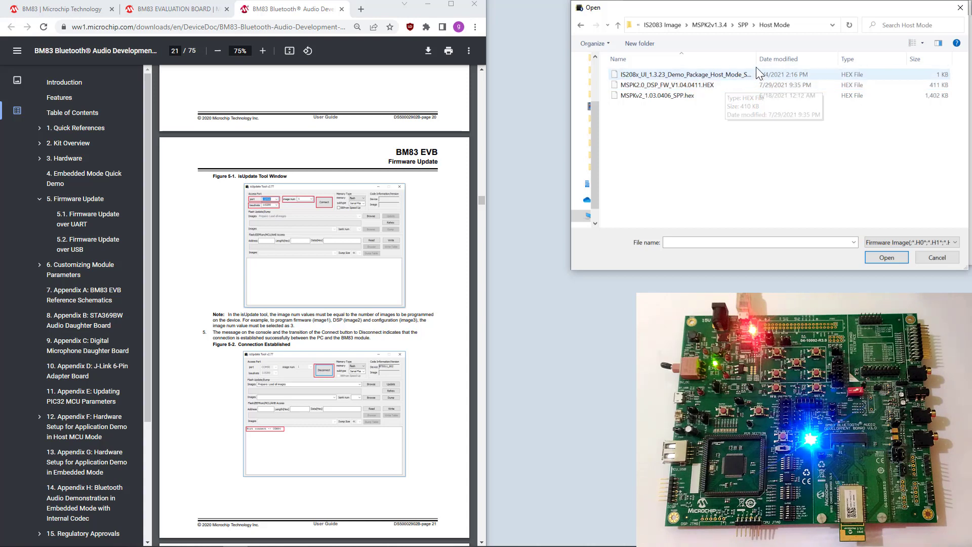
left_click_drag(756, 59, 814, 59)
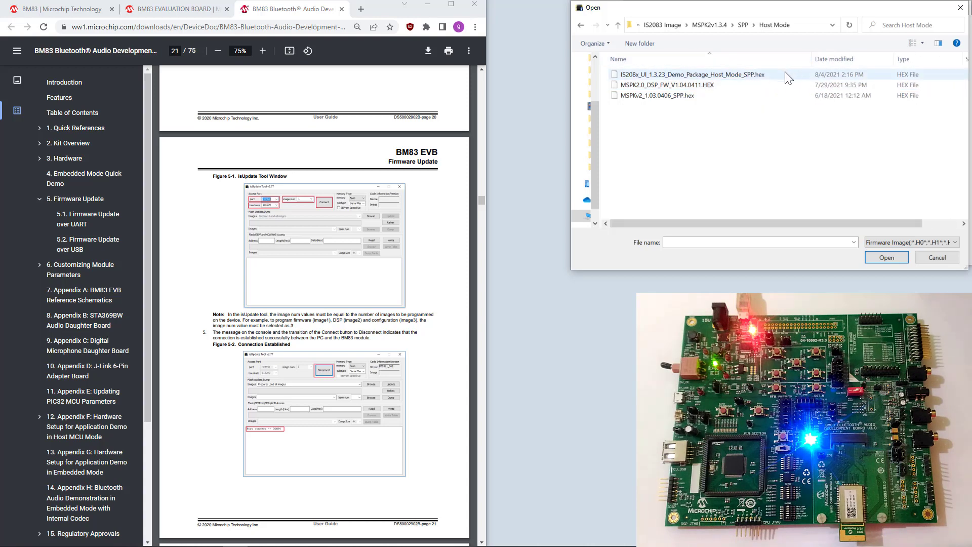
Load MSPKv2_1.03.0406_SPP.hex and start flashing it to the BM83 board.
left_click(774, 84)
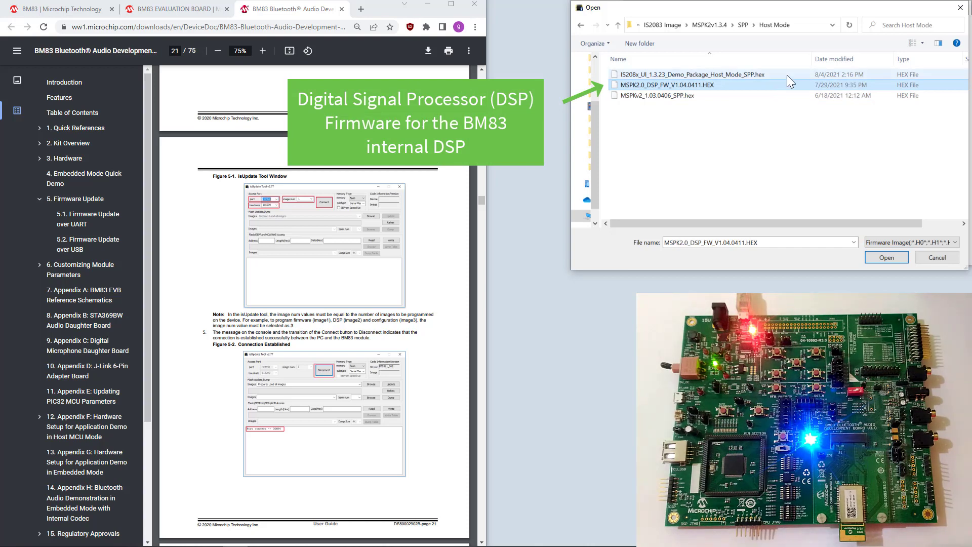
left_click(787, 75)
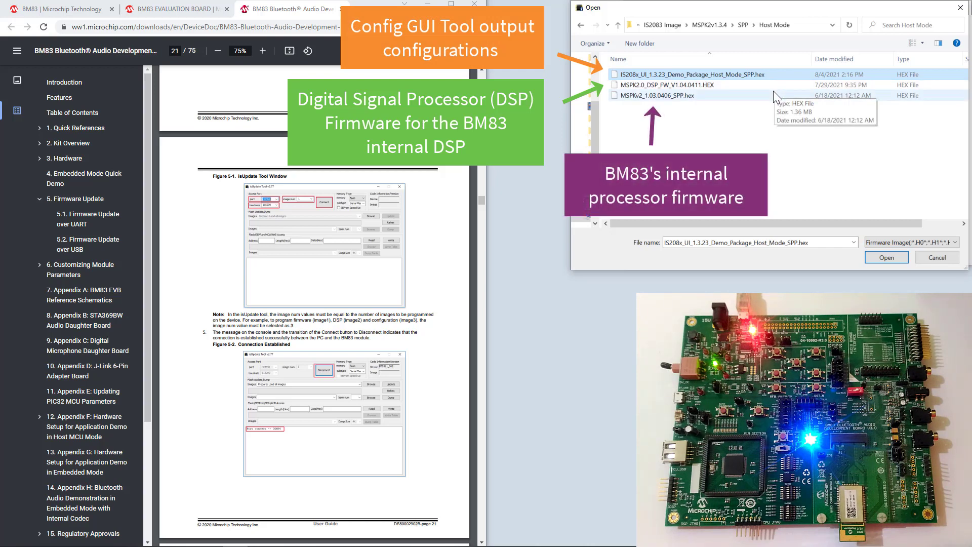
left_click(773, 93)
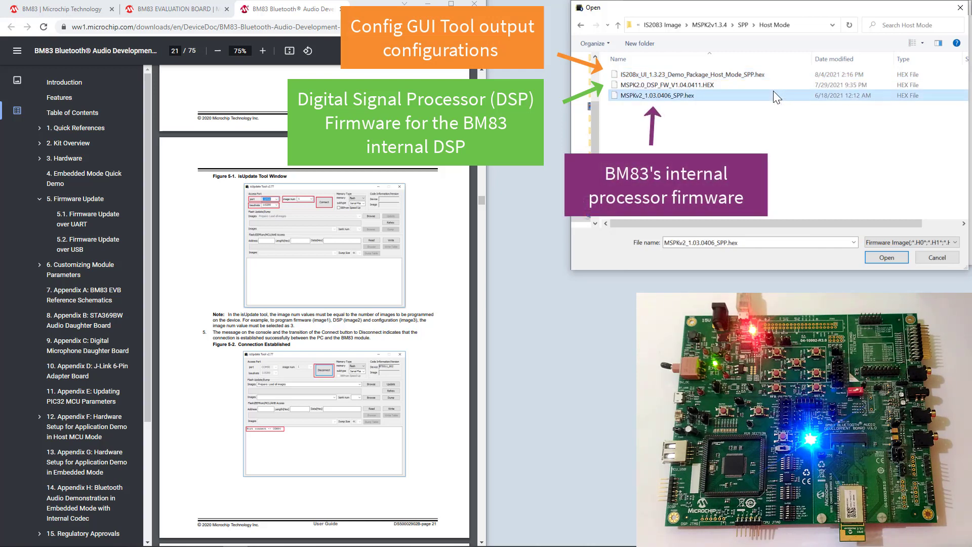
left_click(881, 257)
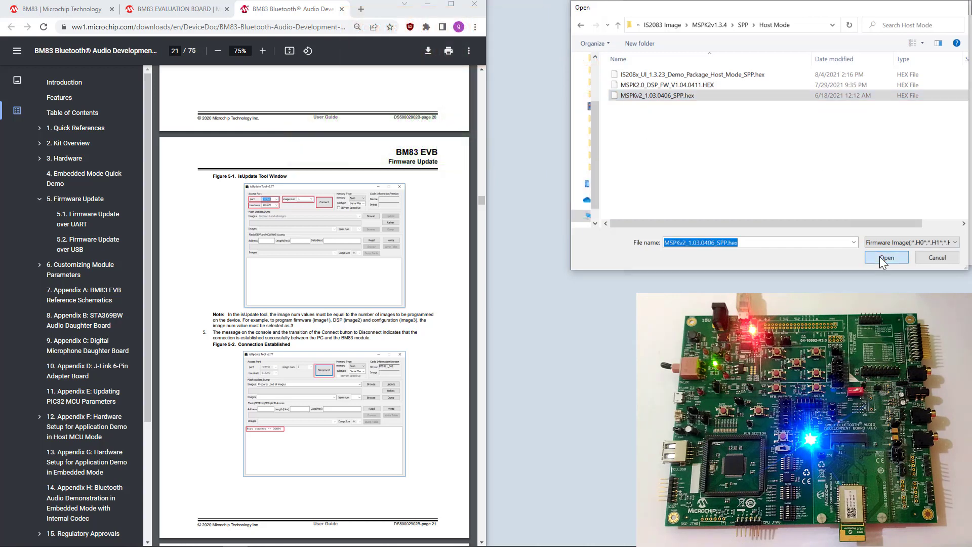
left_click(942, 71)
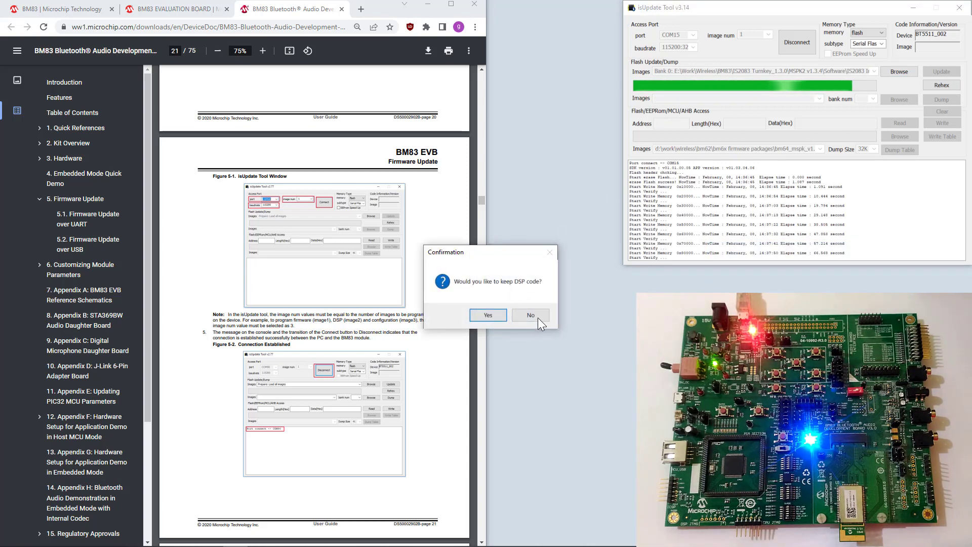
Decline keeping the old DSP code and let the firmware write finish.
left_click(537, 317)
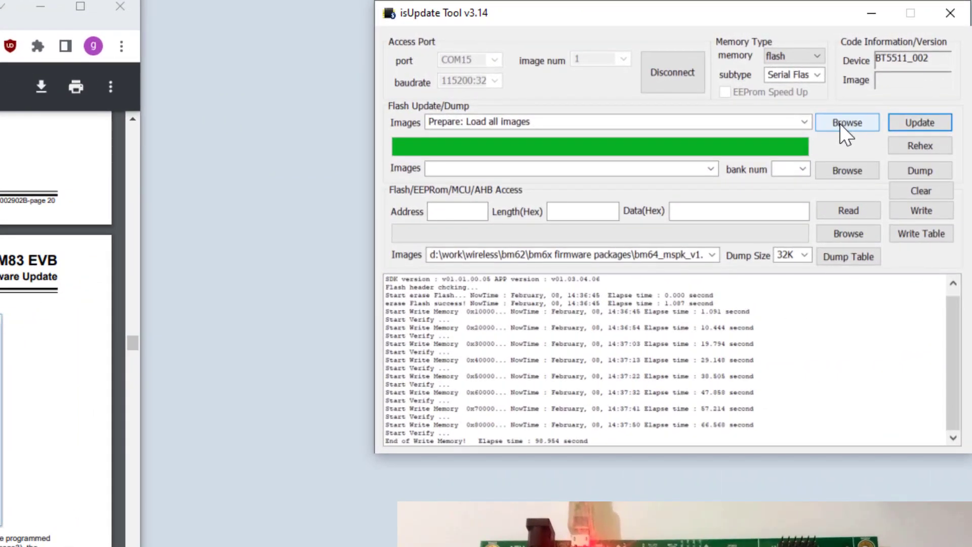
left_click(839, 123)
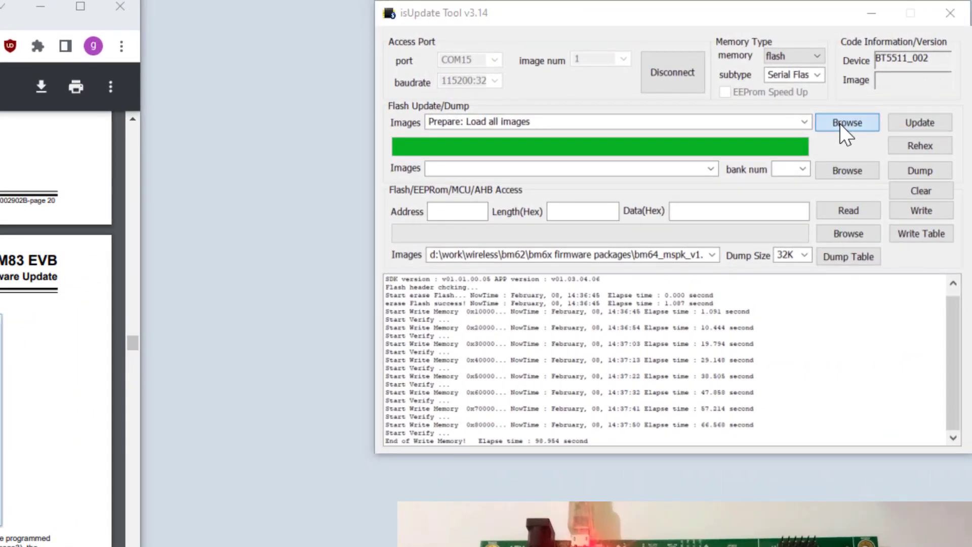
Select all three Host Mode hex files and load them into the tool.
left_click(658, 169)
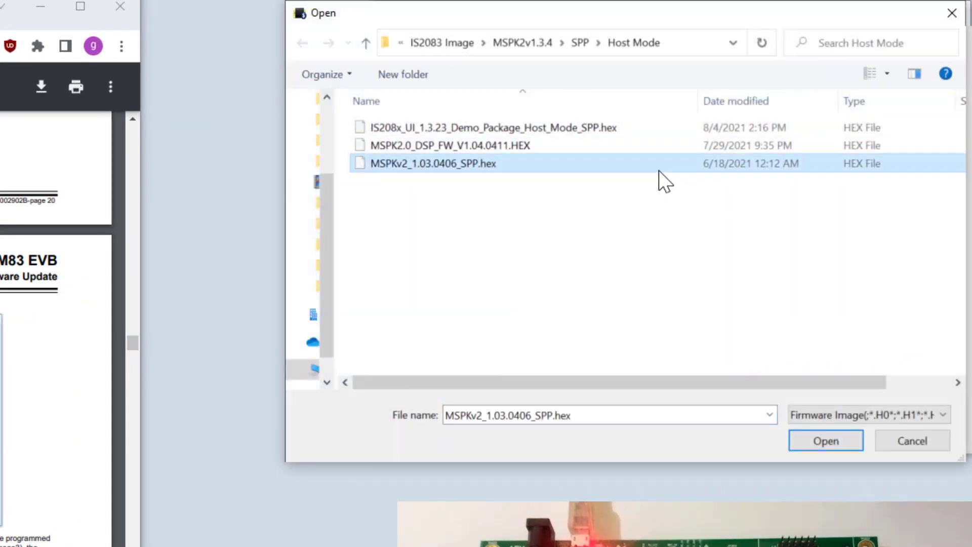
left_click(663, 129, "shift")
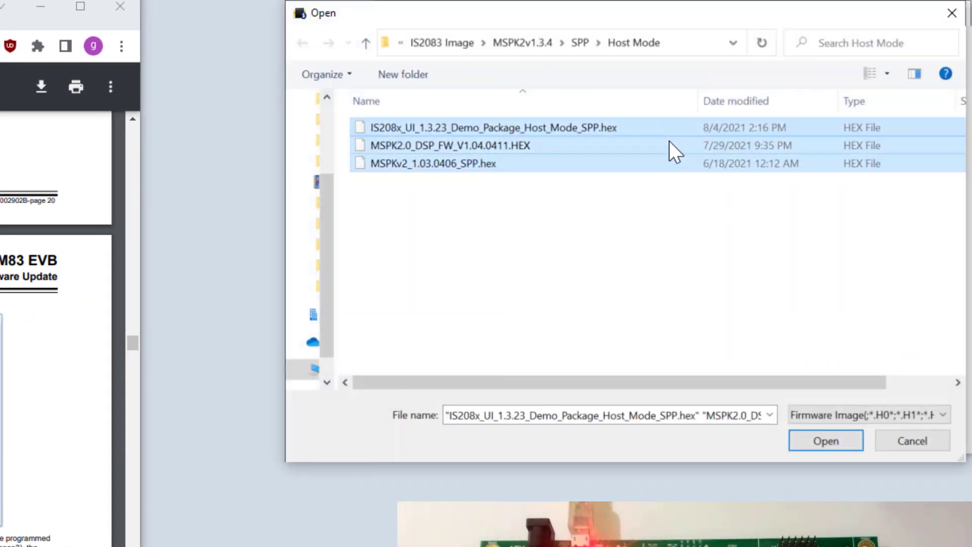
left_click(810, 440)
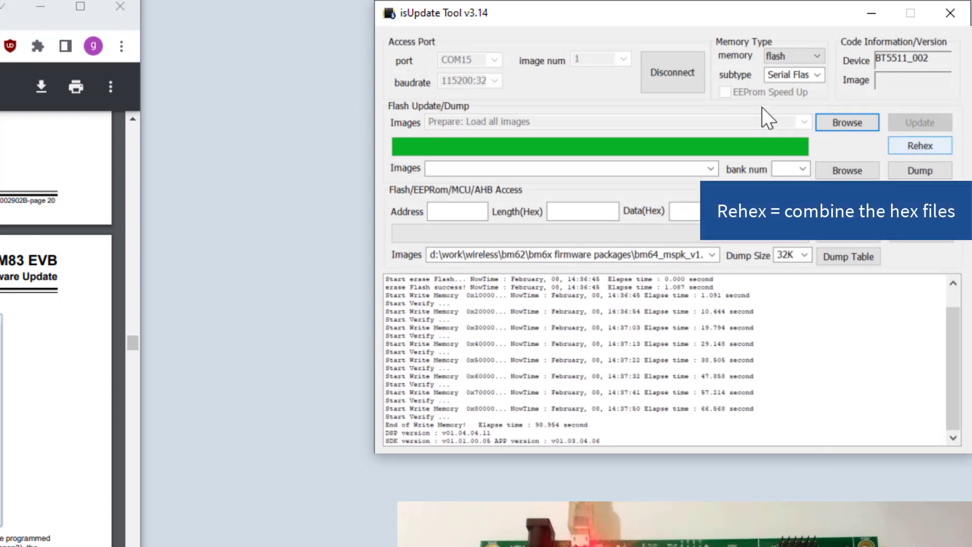
Disconnect from the board and set the image count to 3.
left_click(691, 85)
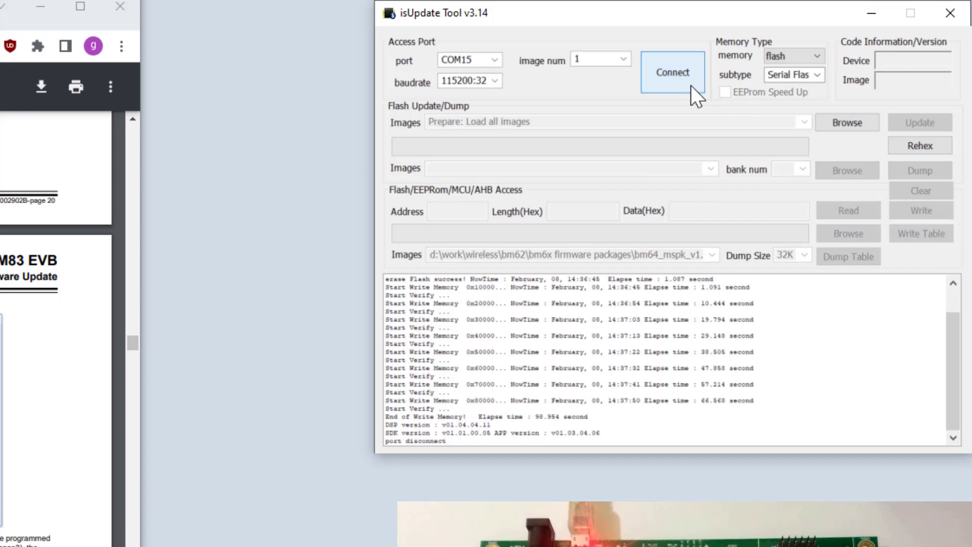
left_click(624, 58)
left_click(607, 95)
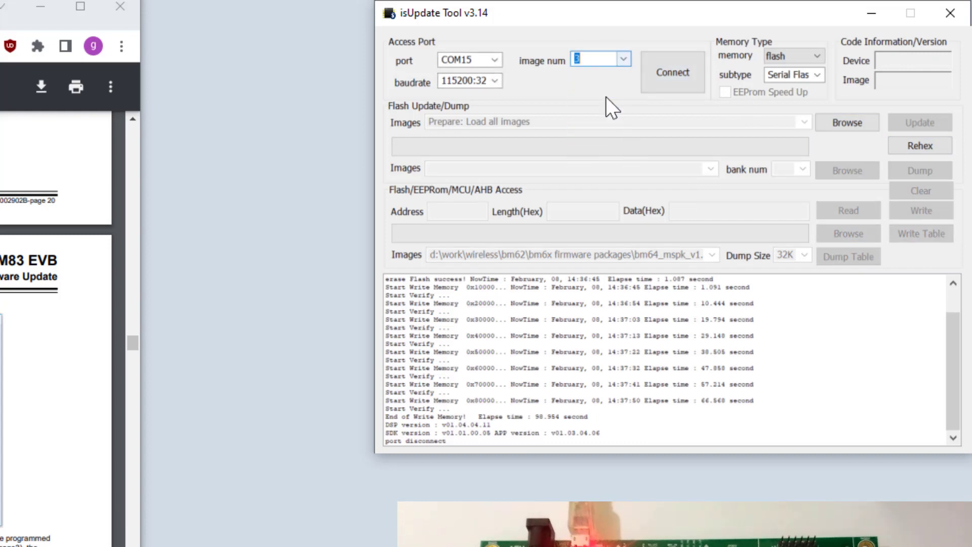
Load the IS208x_UI configuration, MSPK2.0 DSP and MSPKv2 firmware hex files together.
left_click(654, 71)
left_click(624, 129)
left_click(591, 162, "shift")
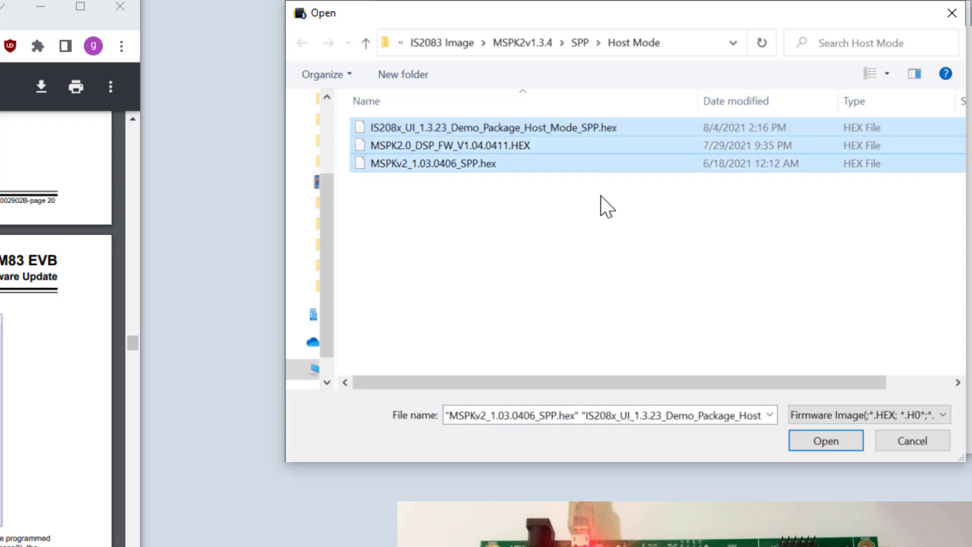
left_click(653, 132)
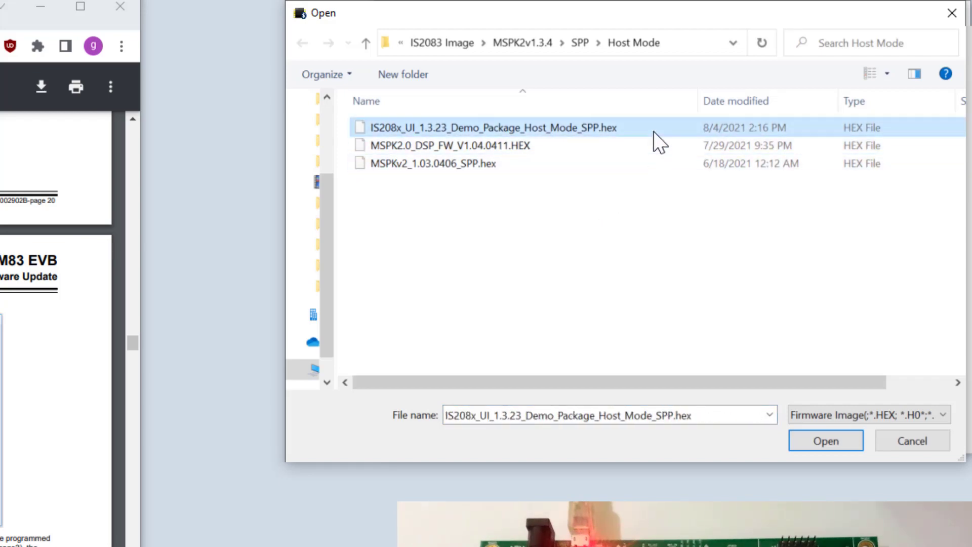
left_click(646, 143)
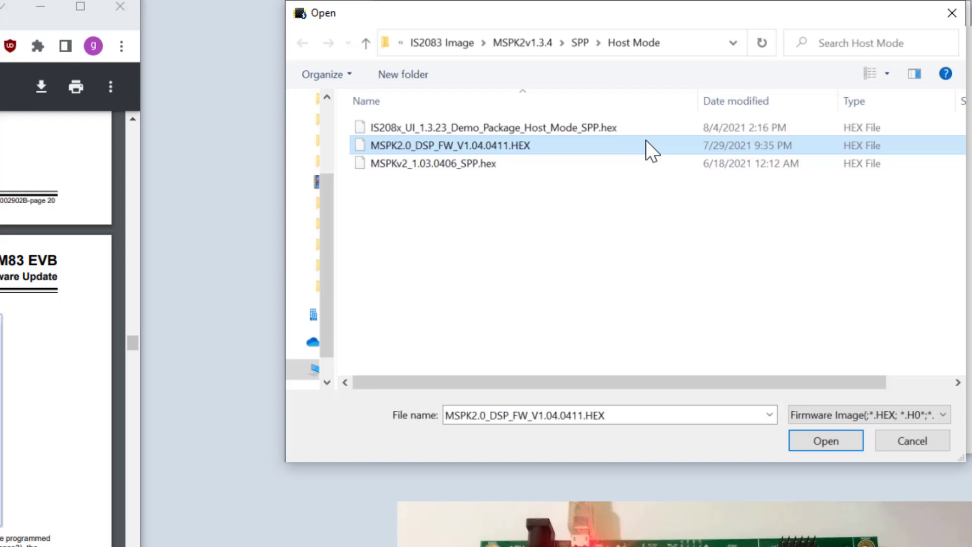
left_click(588, 169)
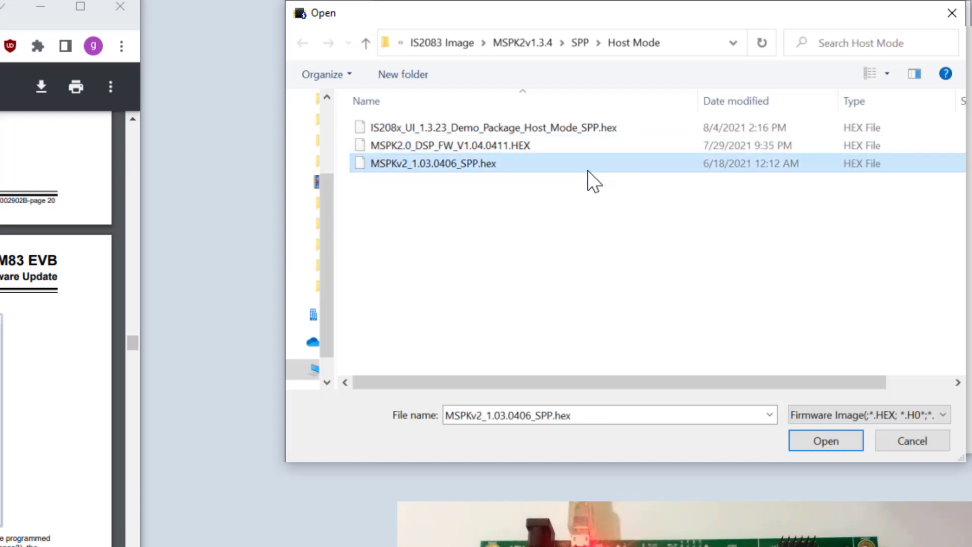
left_click(638, 130, "shift")
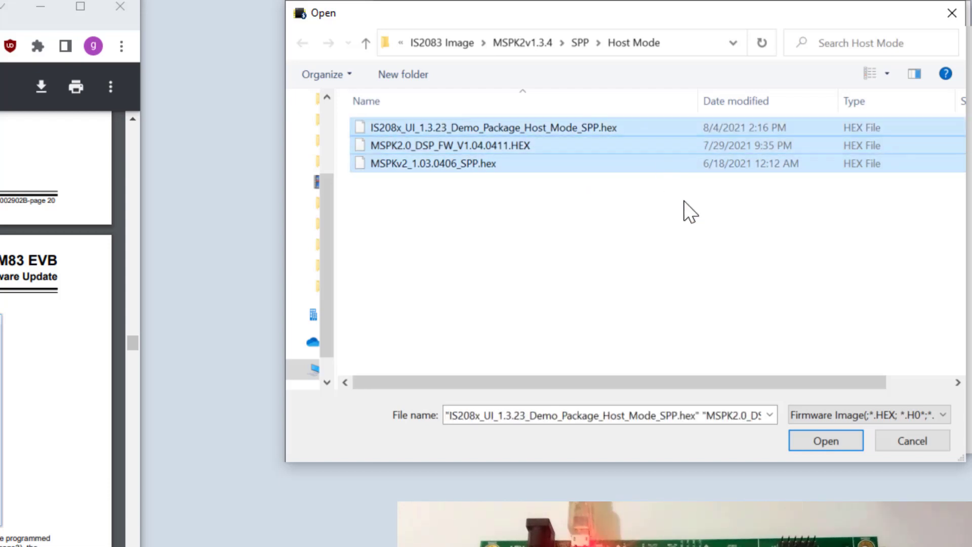
left_click(817, 444)
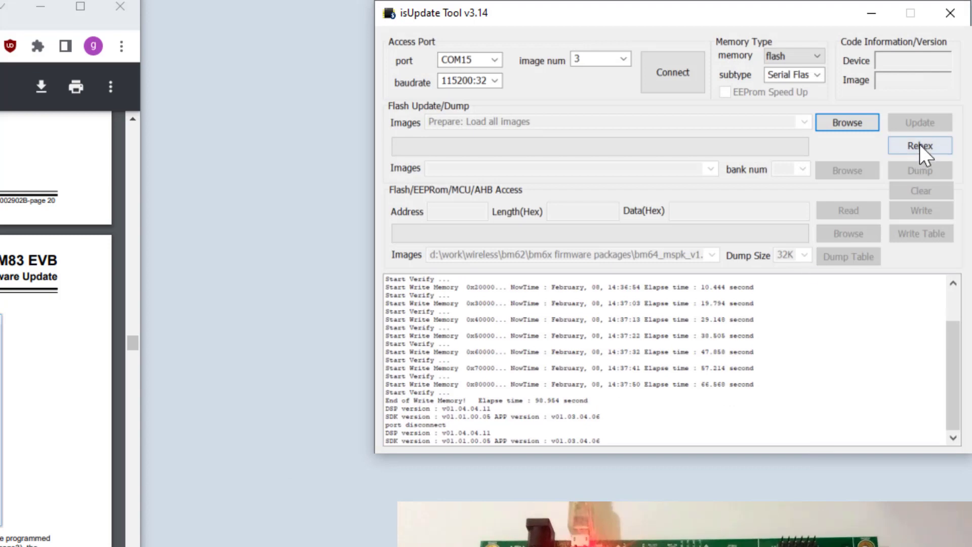
Rehex the three images into a BM83 Full Image for general DFU named live_test_1.
left_click(919, 145)
left_click(641, 282)
type("l")
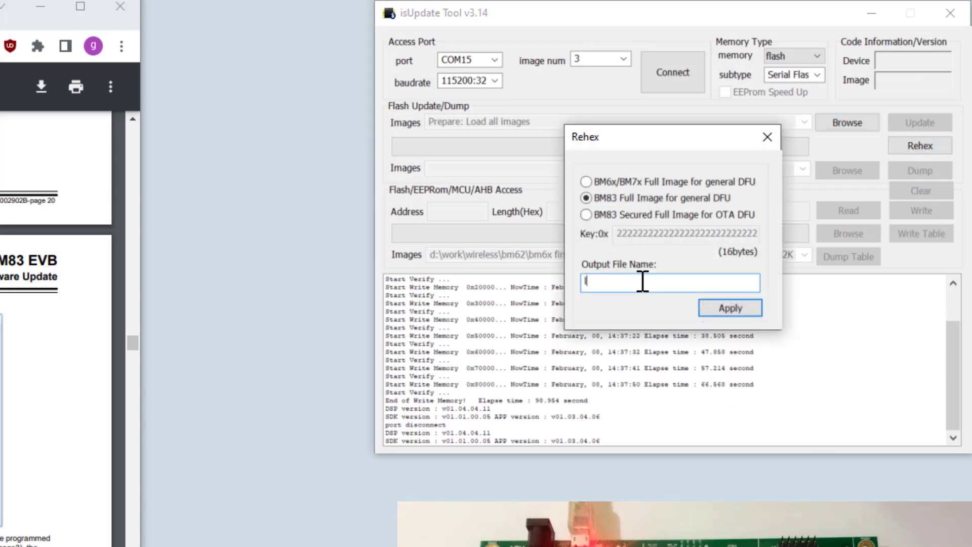
type("ive_test_1")
left_click(745, 307)
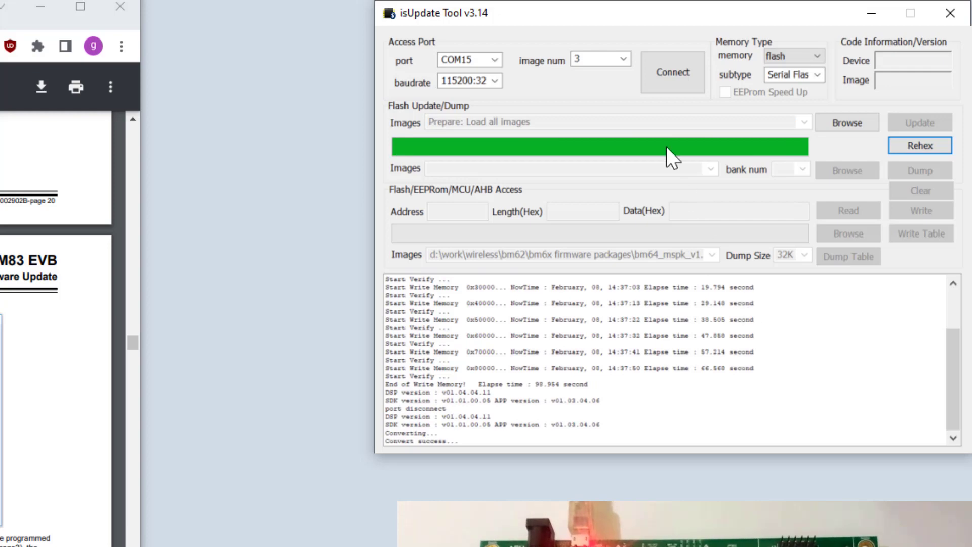
left_click(628, 63)
With image count 1, reconnect on COM15 and flash live_test_1_0F7B.HEX to the board.
left_click(607, 72)
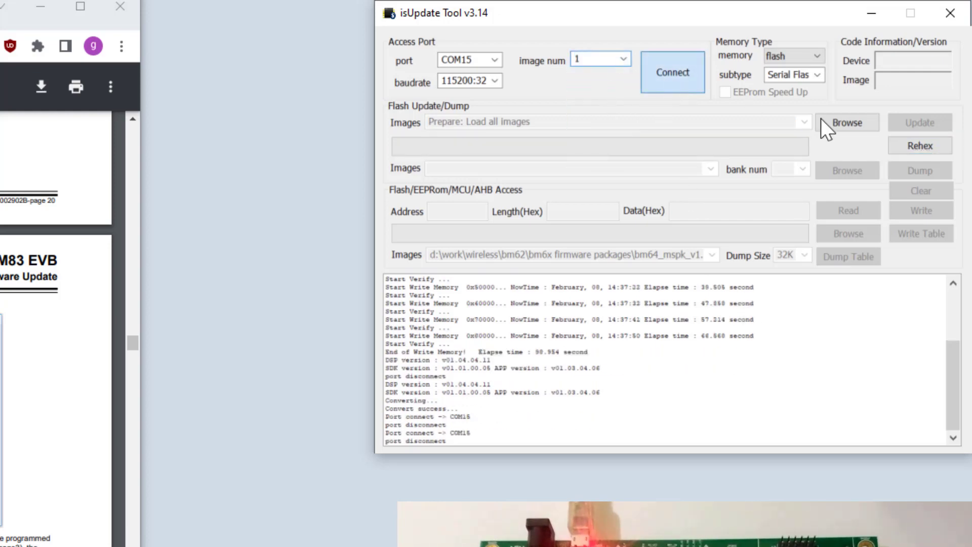
left_click(691, 82)
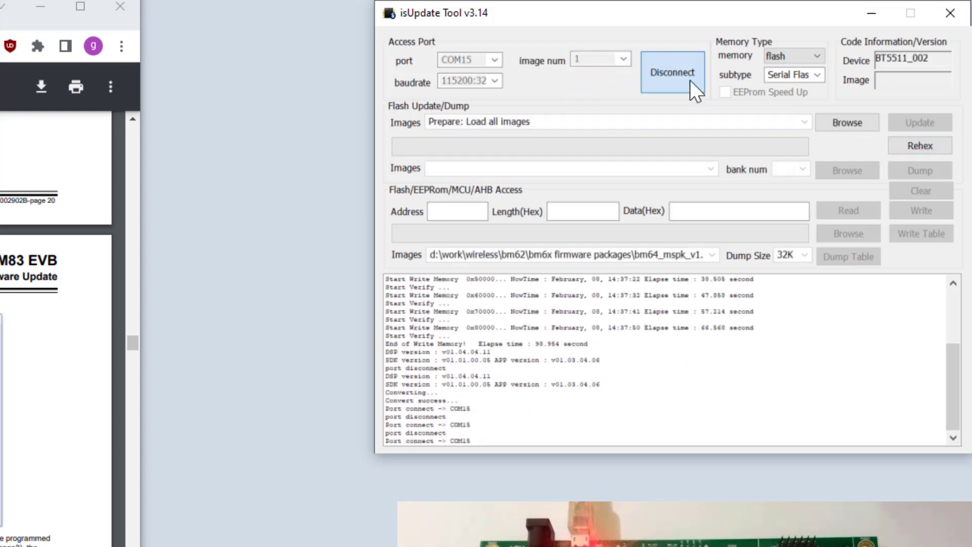
left_click(843, 123)
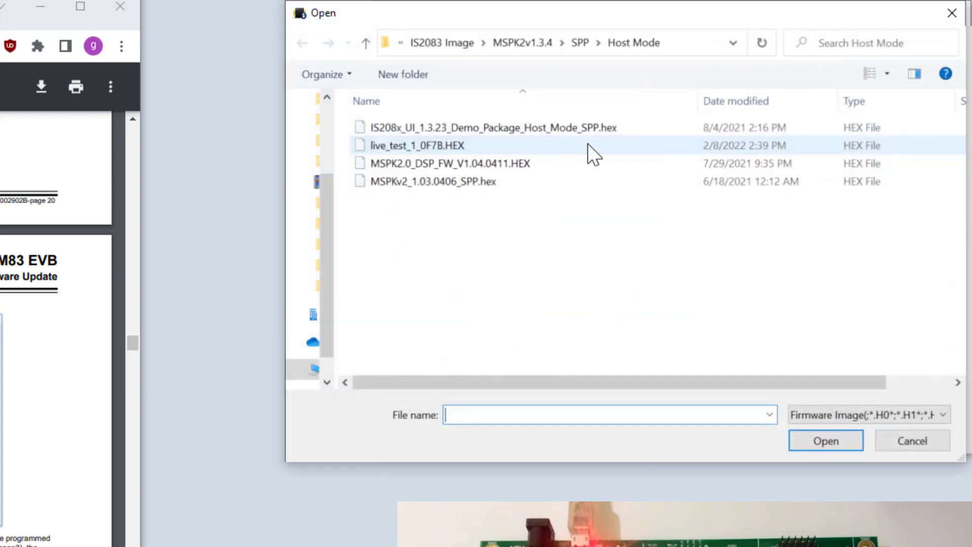
left_click(570, 145)
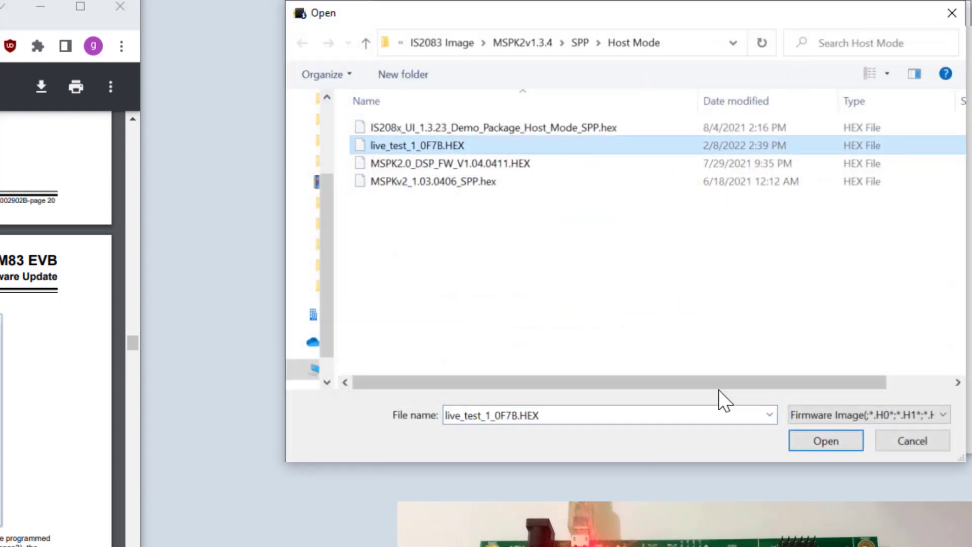
left_click(825, 441)
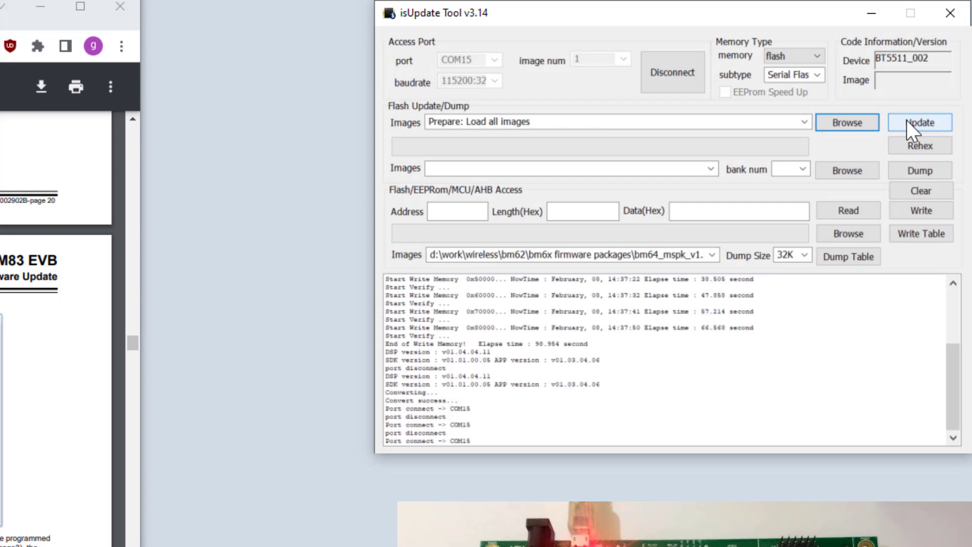
left_click(906, 121)
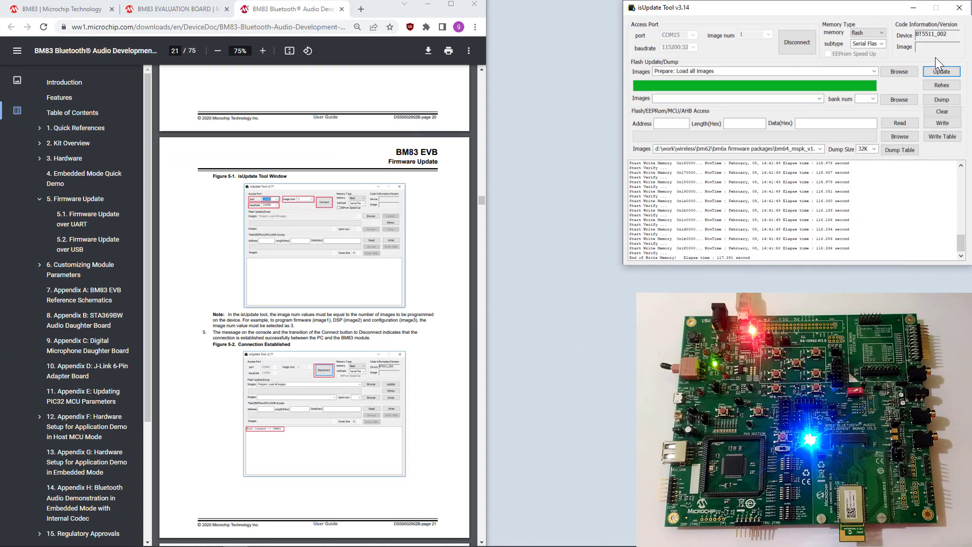
Disconnect isUpdate from the BM83 board's serial port and close the tool, back to the Tools folder.
left_click(802, 48)
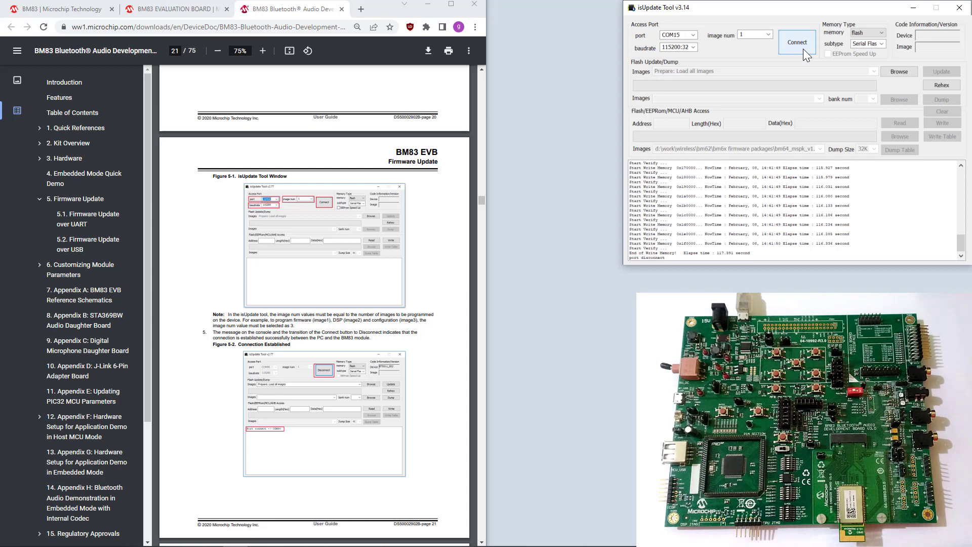
key("alt+Tab")
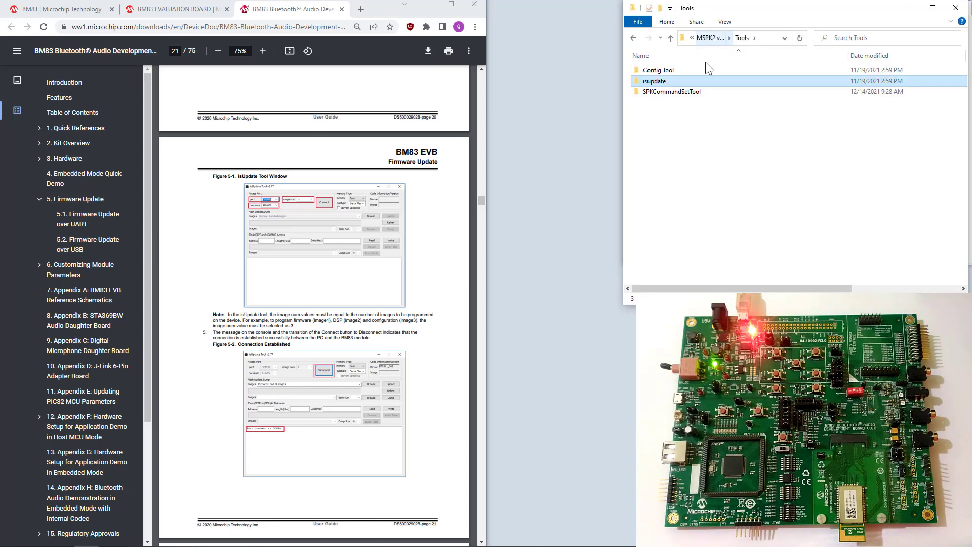
Launch SPKCommandSetTool, open COM15 and read device name MCHP MSPK2V1.3.4 on the Information tab.
double_click(707, 93)
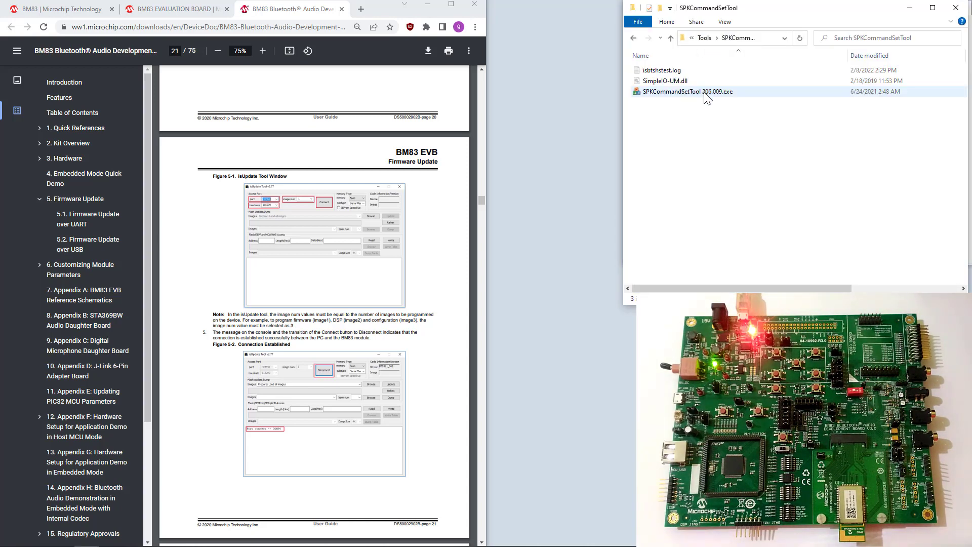
double_click(705, 92)
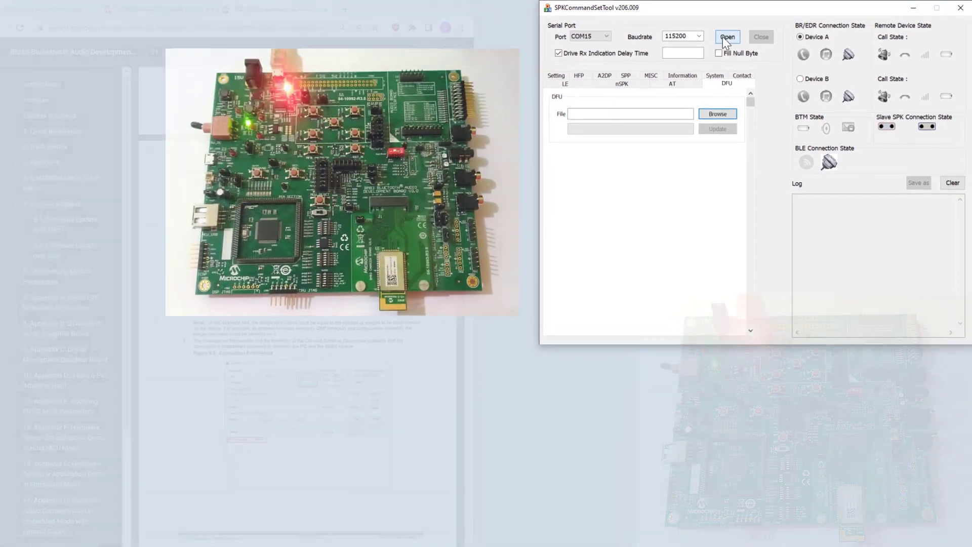
left_click(727, 37)
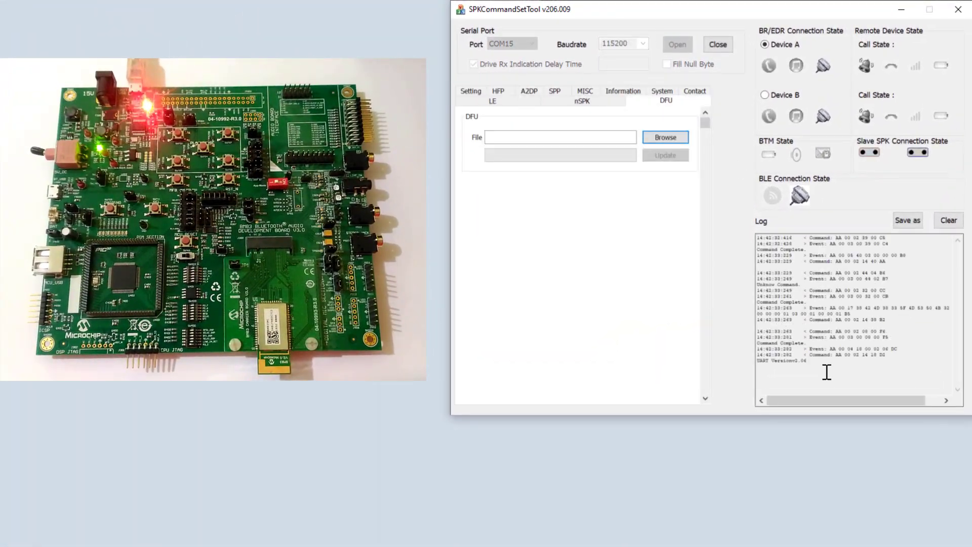
left_click_drag(826, 362, 751, 235)
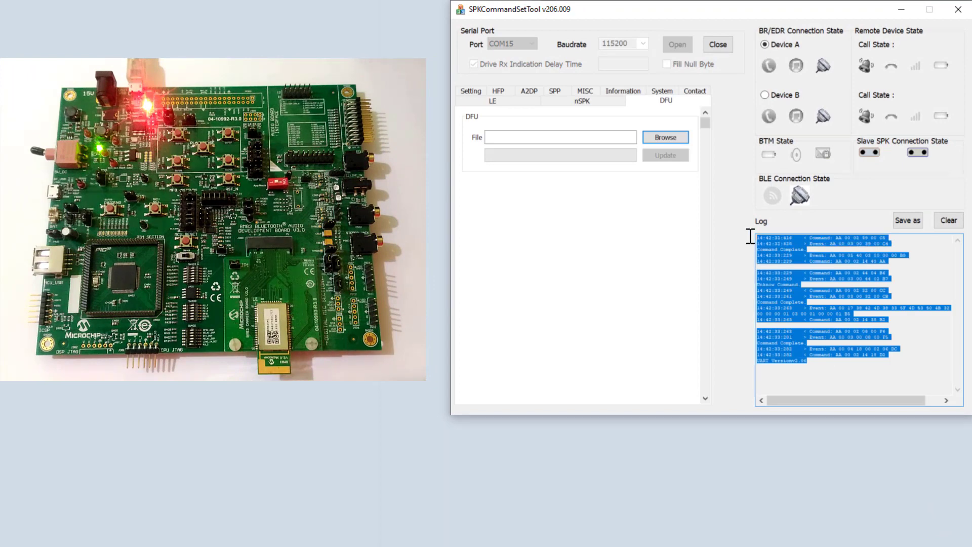
left_click(628, 92)
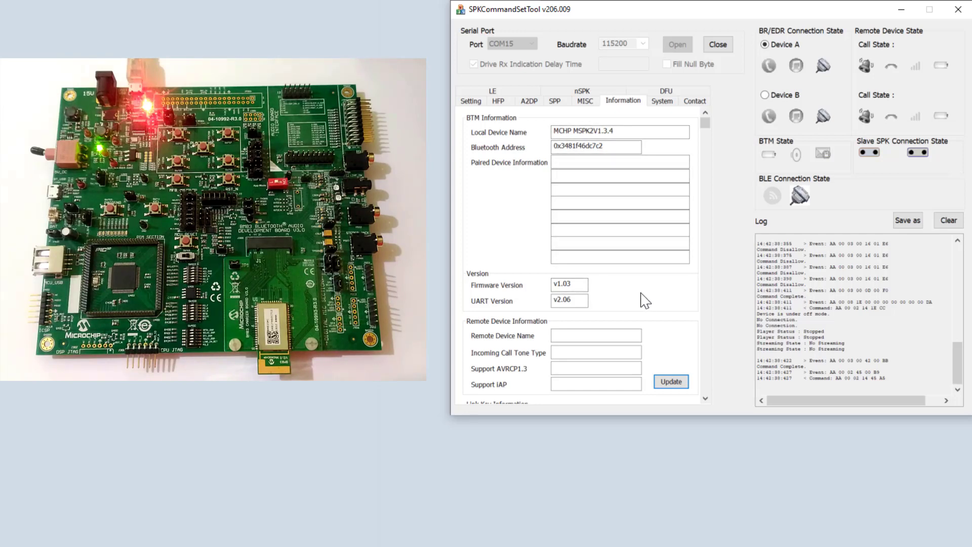
From the System tab, power on the Bluetooth module and put it into pairing mode.
left_click(658, 104)
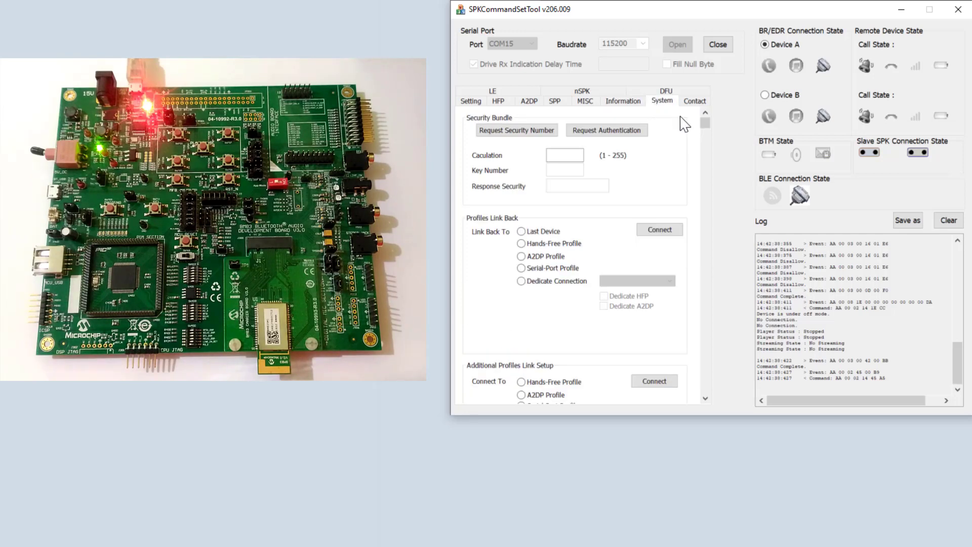
left_click_drag(705, 121, 716, 221)
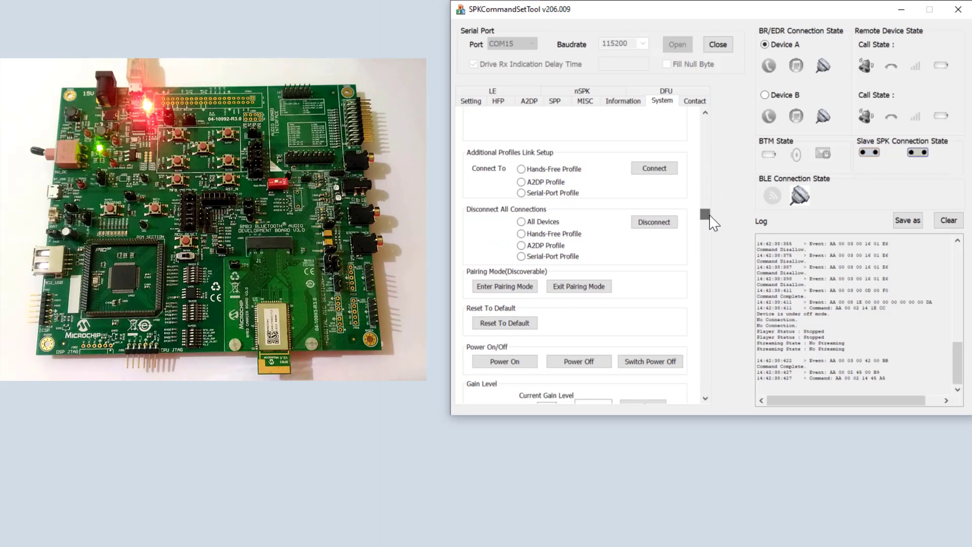
left_click(513, 360)
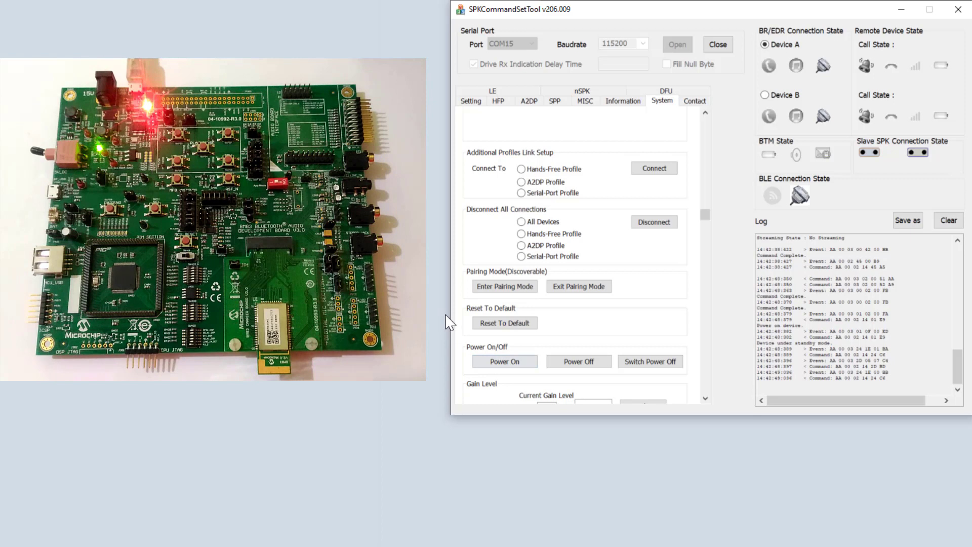
left_click(490, 293)
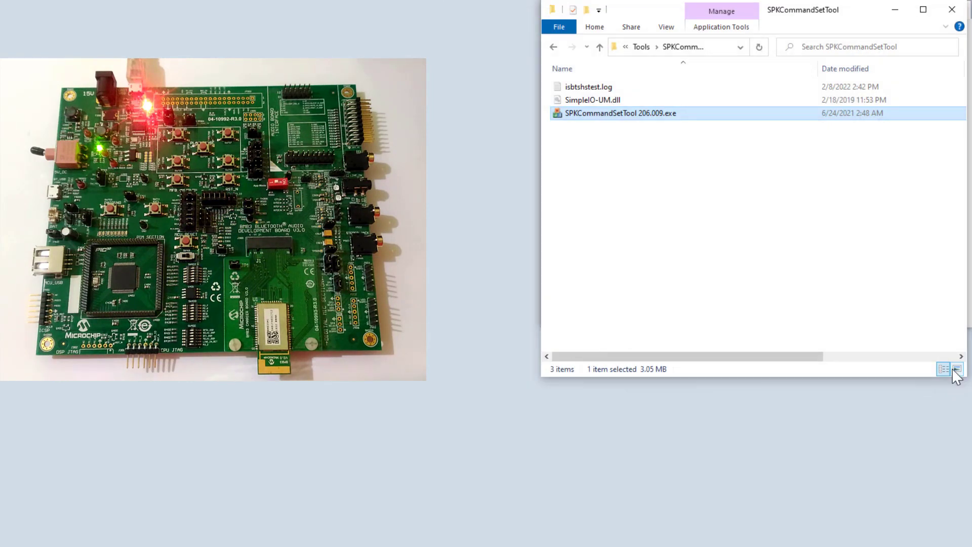
Relaunch SPKCommandSetTool on COM15 and refresh the Information tab's device details.
double_click(685, 117)
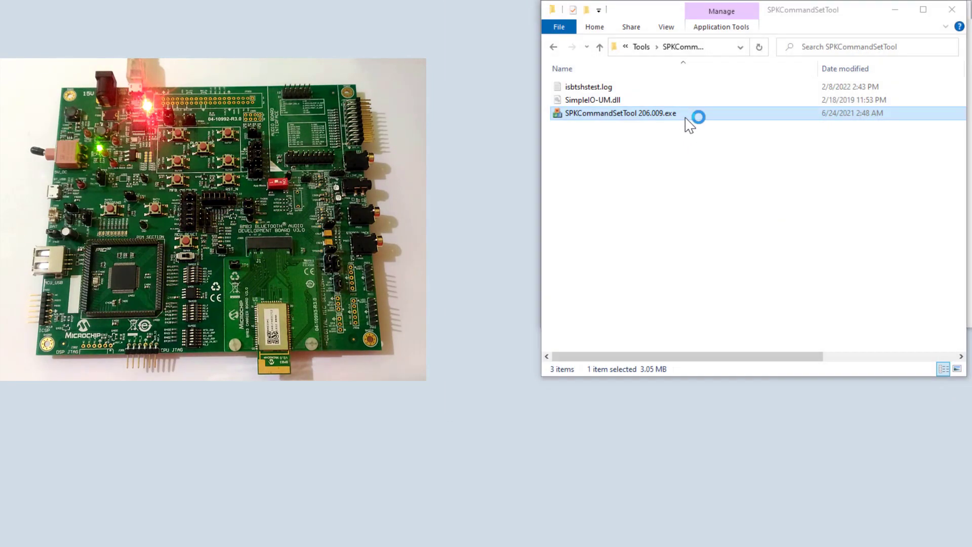
key("Return")
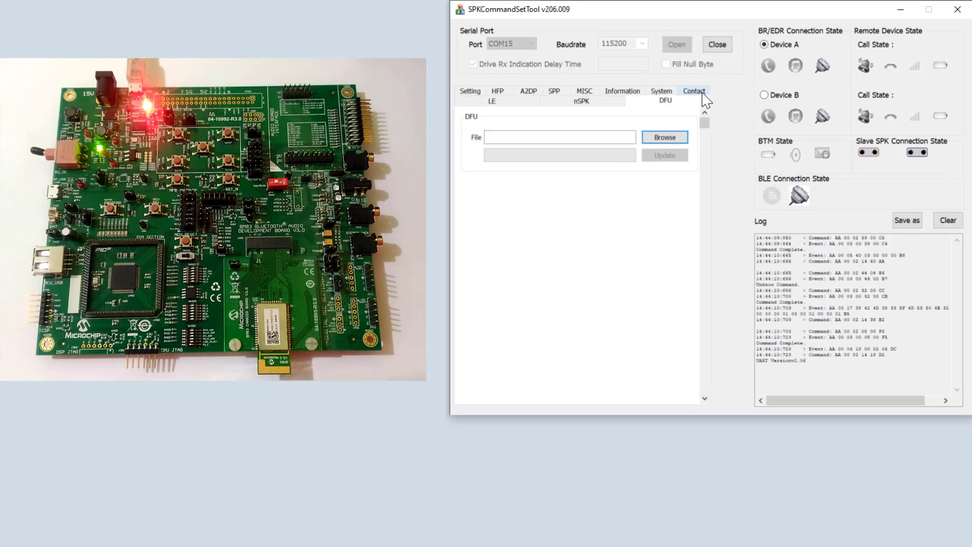
left_click(636, 93)
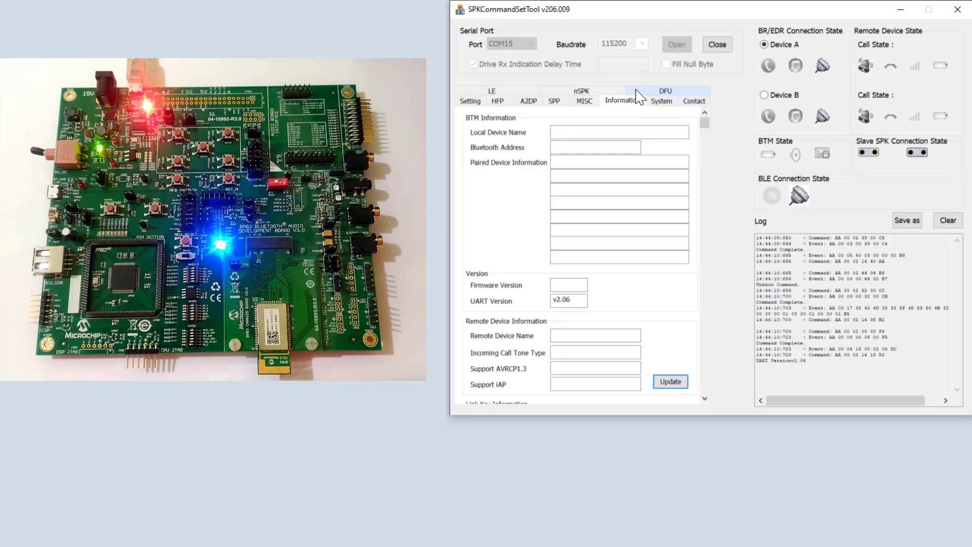
left_click(670, 381)
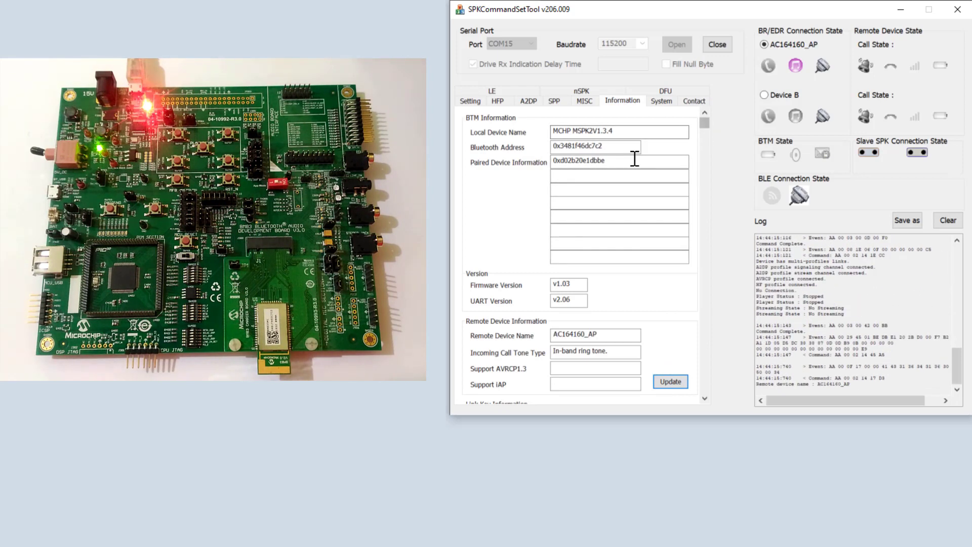
Check the paired device AC164160_AP with A2DP, HF and AVRCP connected in the log.
left_click_drag(634, 158, 551, 161)
scroll(703, 177, "down", 10)
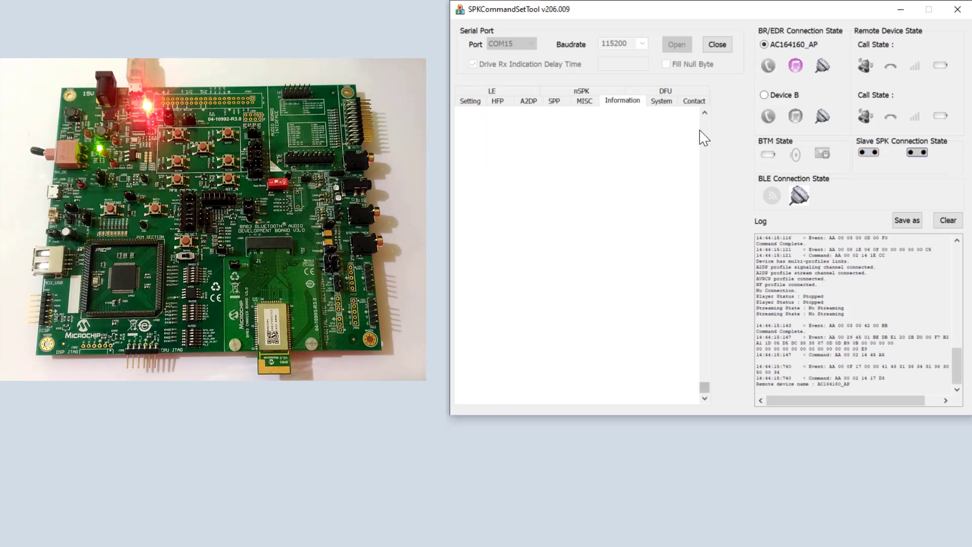
left_click_drag(707, 390, 704, 123)
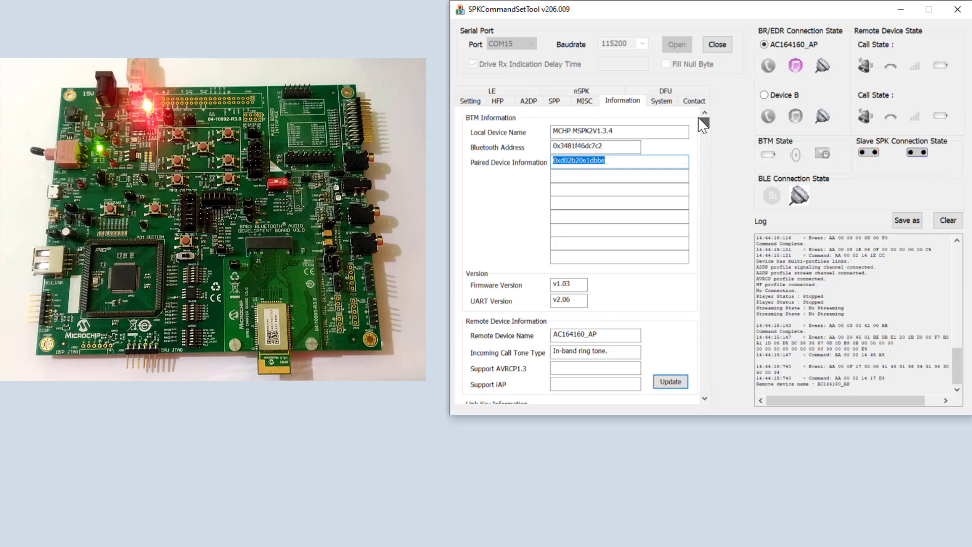
left_click_drag(853, 384, 763, 244)
left_click(661, 101)
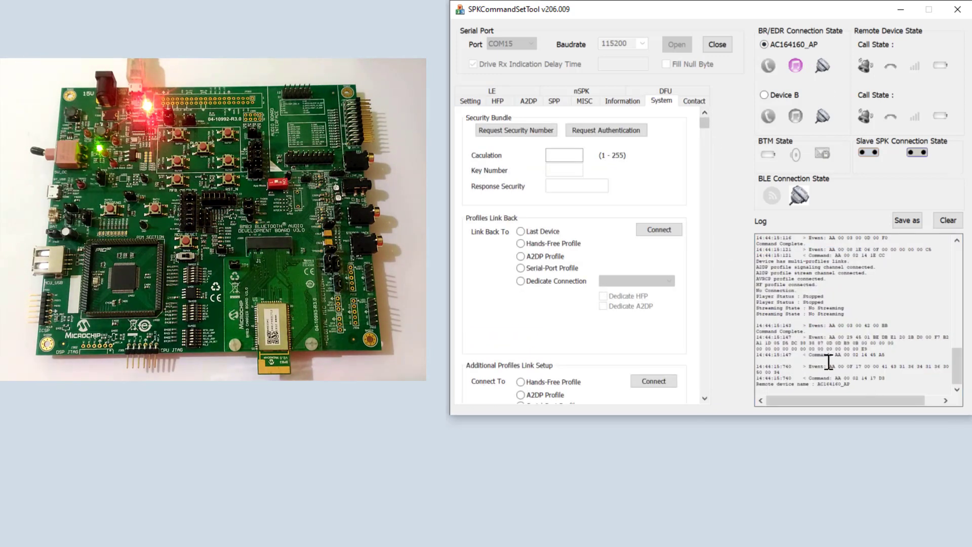
left_click_drag(853, 384, 776, 241)
left_click(867, 389)
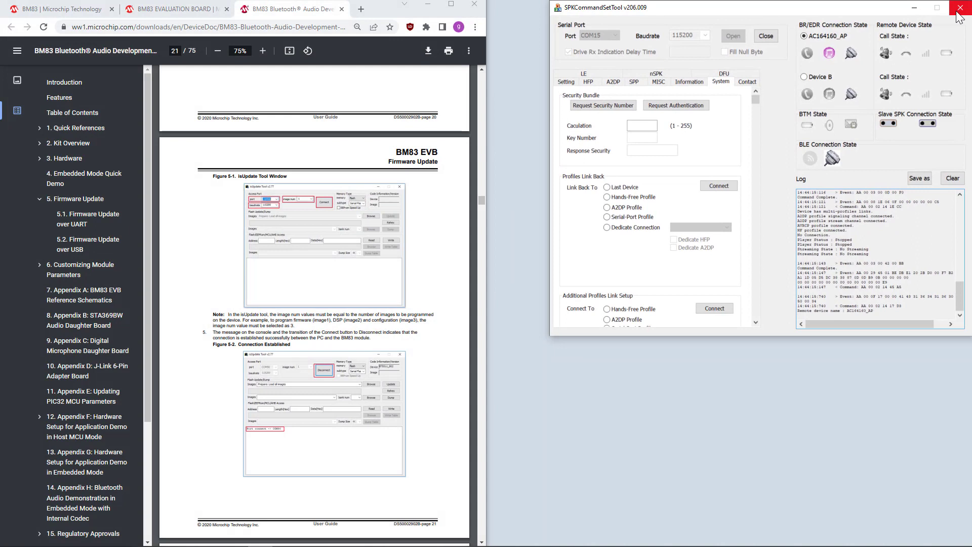
Close SPKCommandSetTool and launch Config_GUI_Tool v1.3.23 from the Config Tool folder.
left_click(958, 12)
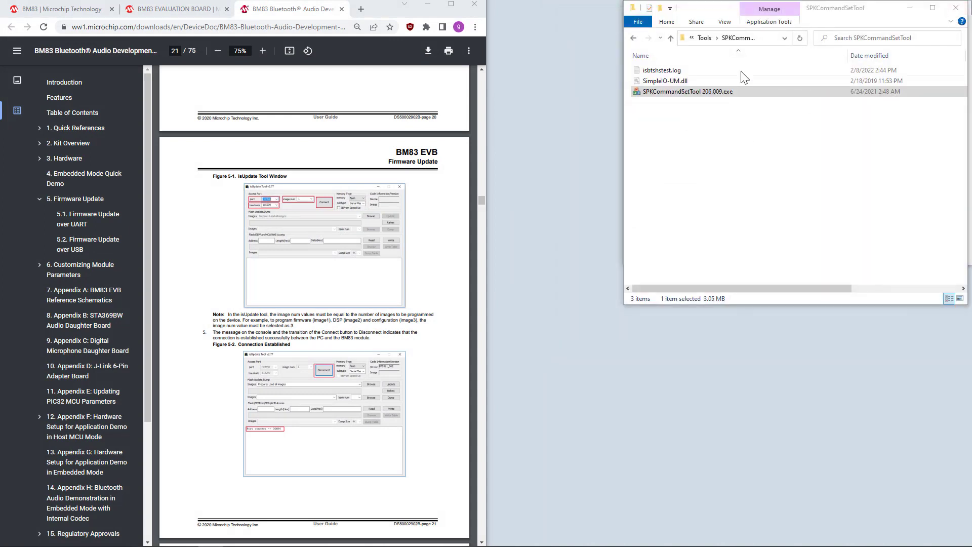
left_click(703, 40)
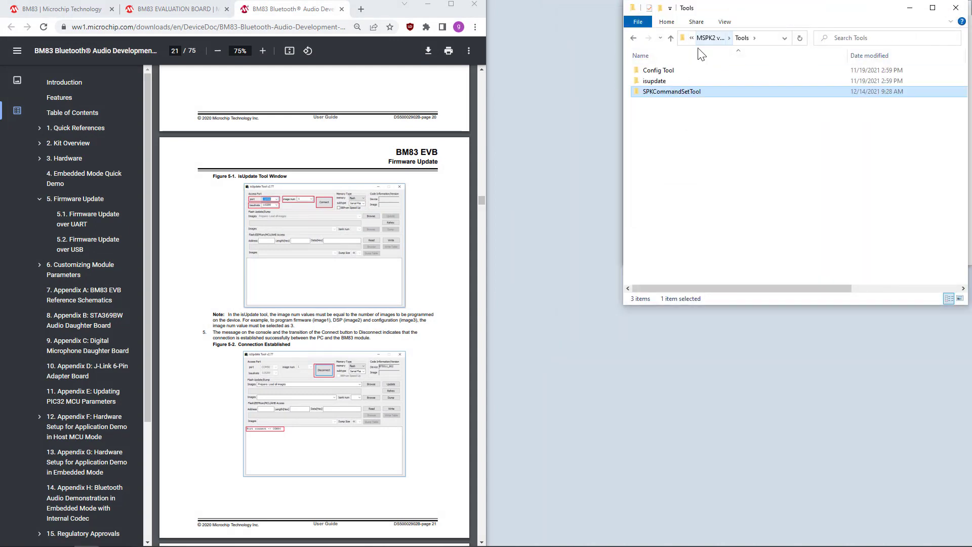
double_click(666, 70)
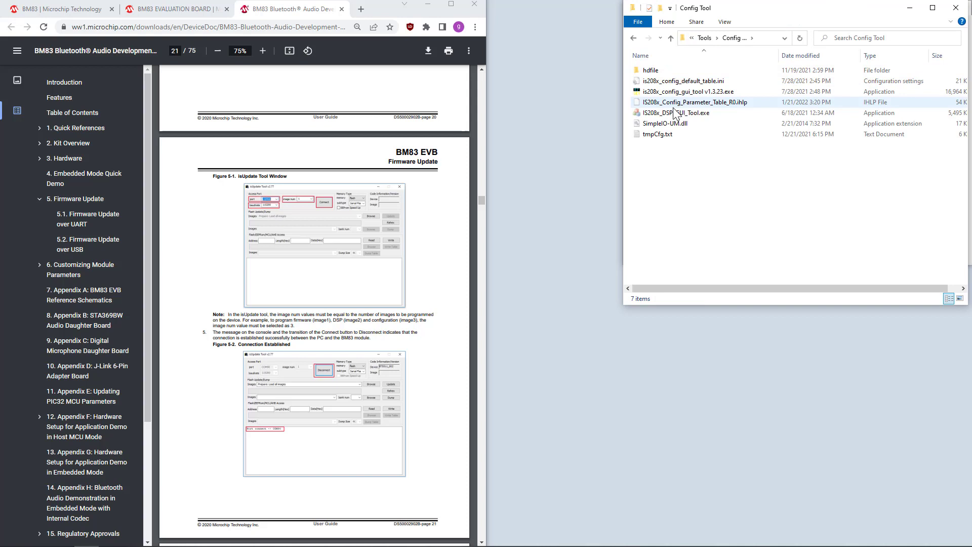
double_click(679, 91)
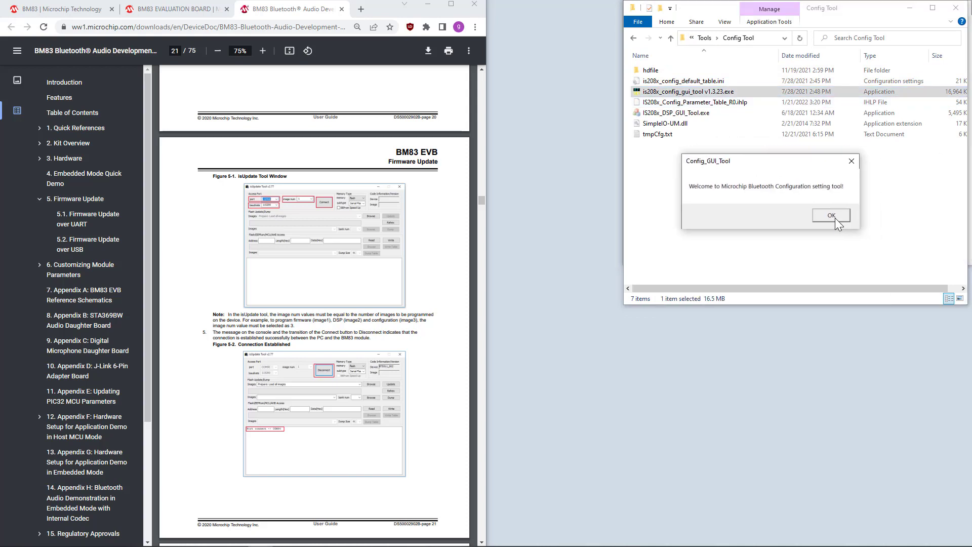
left_click(832, 216)
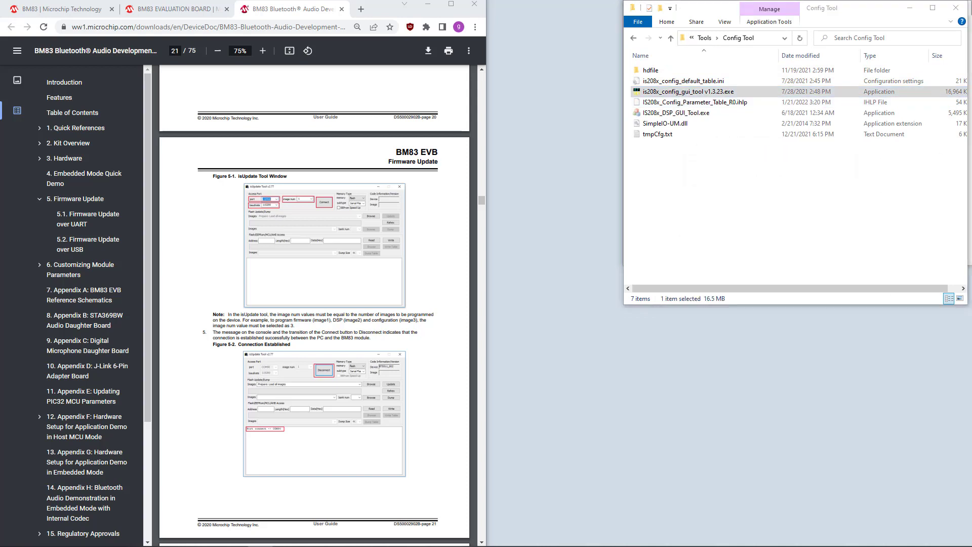
Keep MSPKv2_SPP as the IS208x project and look over the BM83 product page.
left_click(817, 164)
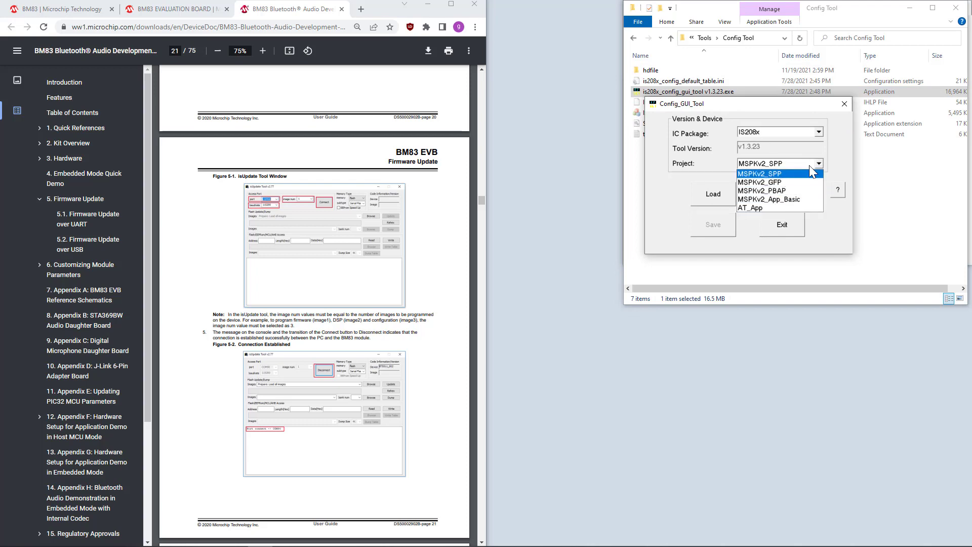
left_click(815, 163)
left_click(56, 9)
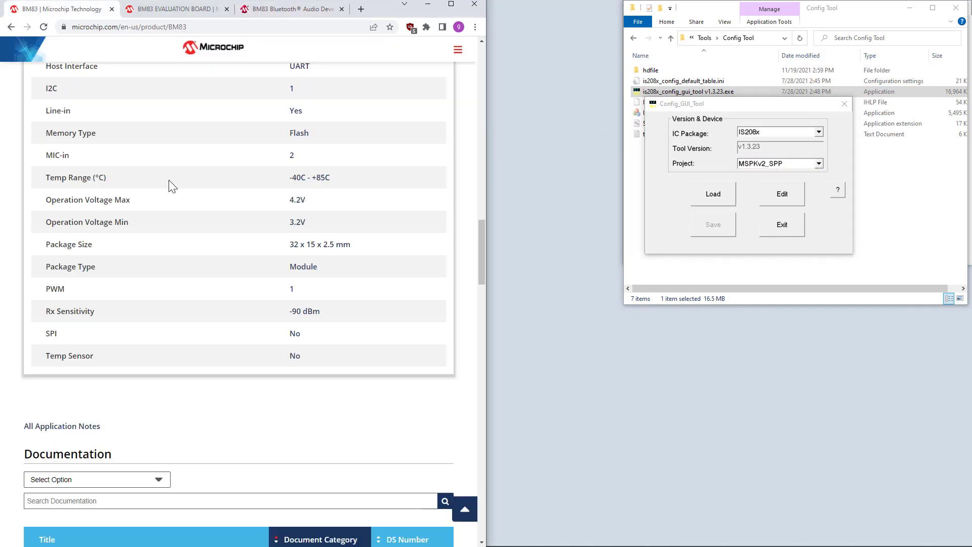
scroll(288, 354, "down", 1)
scroll(289, 354, "down", 5)
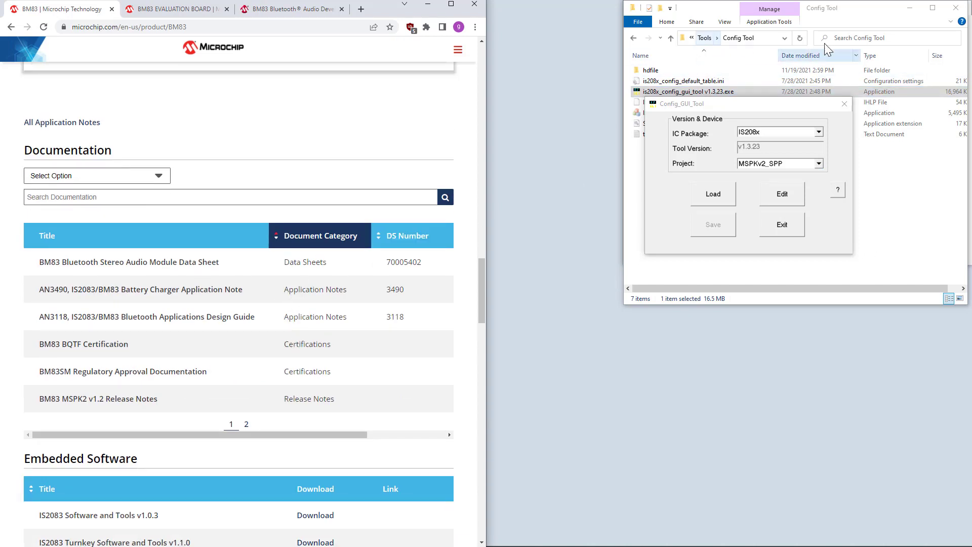
Start editing the configuration and switch the module to Host MCU Mode.
left_click(793, 192)
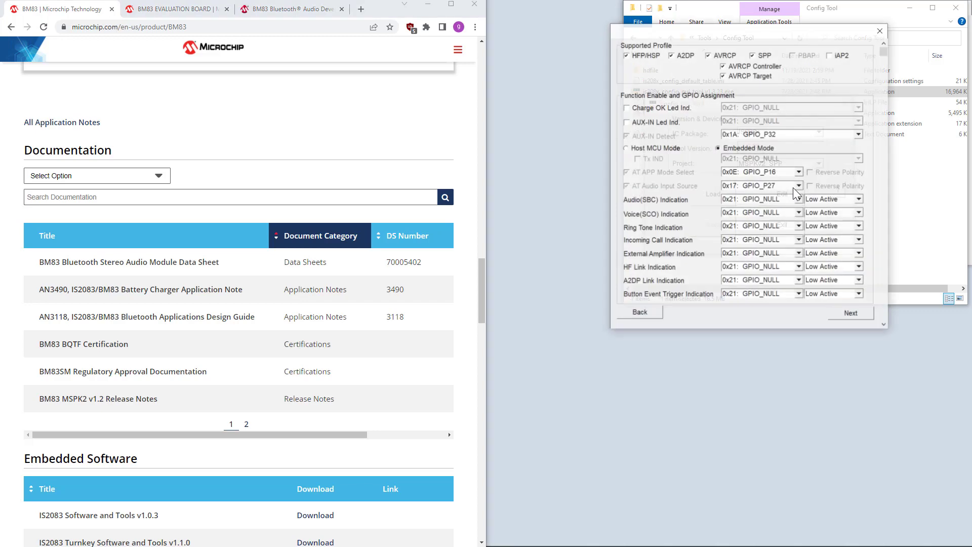
left_click(671, 147)
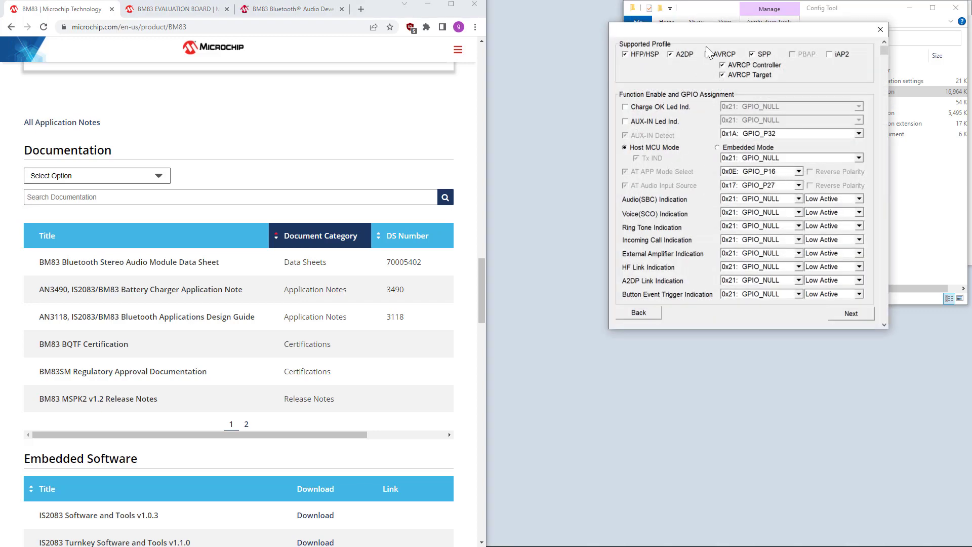
left_click(846, 317)
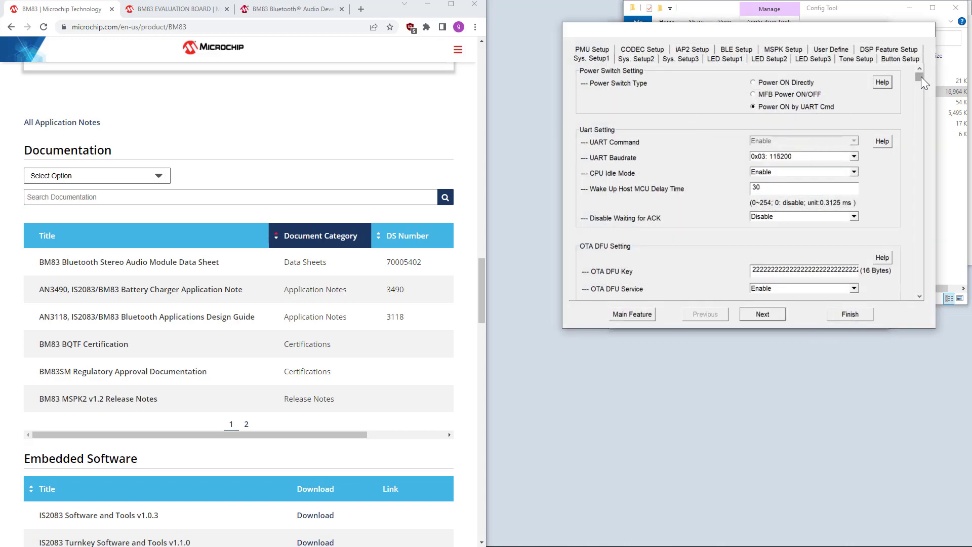
mouse_move(922, 77)
left_mouse_down()
mouse_move(910, 214)
mouse_move(906, 71)
left_mouse_up()
On Sys. Setup2, rename the device from MCHP BM83 to mchp_livetest and finish editing.
left_click(640, 60)
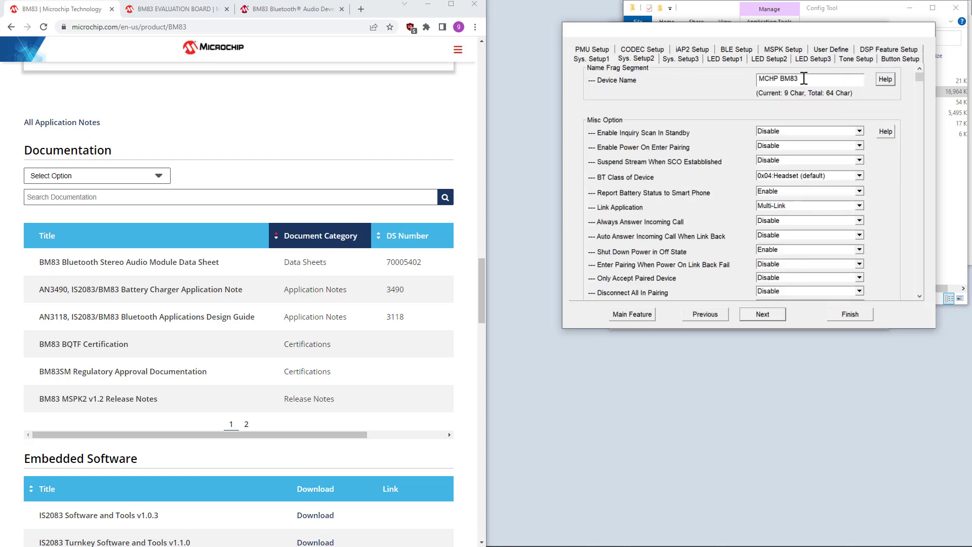
left_click_drag(805, 79, 752, 83)
type("mchp_livetest")
left_click(848, 313)
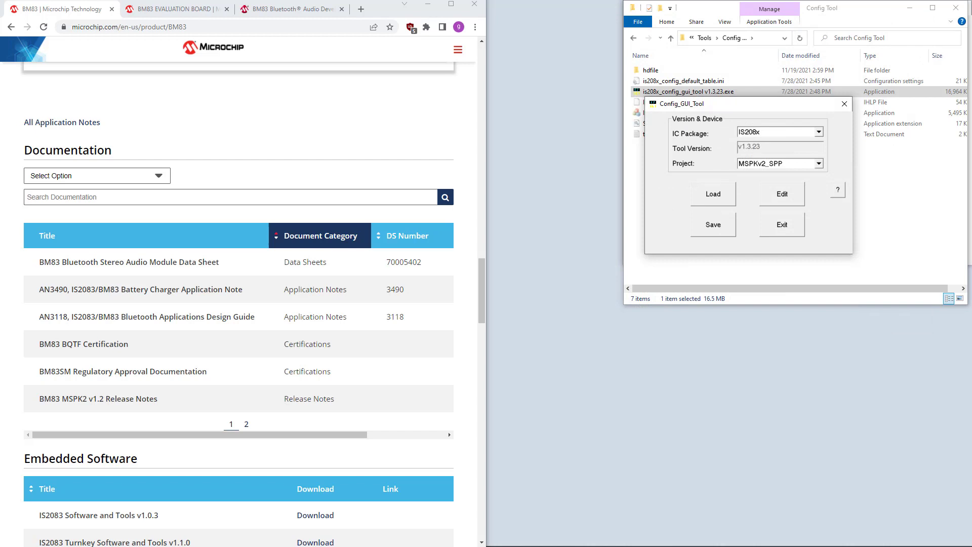
Save the DSP parameters in IS208x_DSP_GUI_Tool.
left_click_drag(684, 29, 680, 14)
left_click(733, 54)
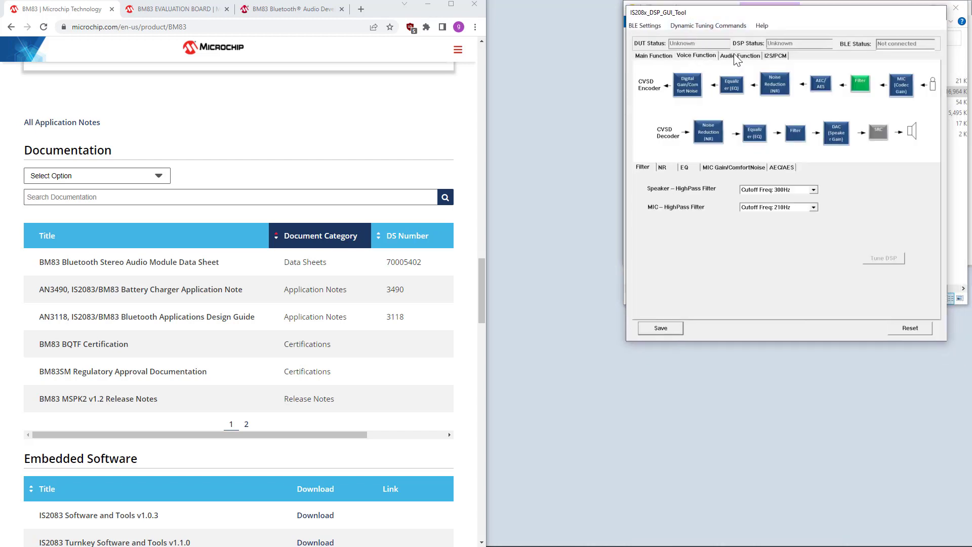
left_click(669, 56)
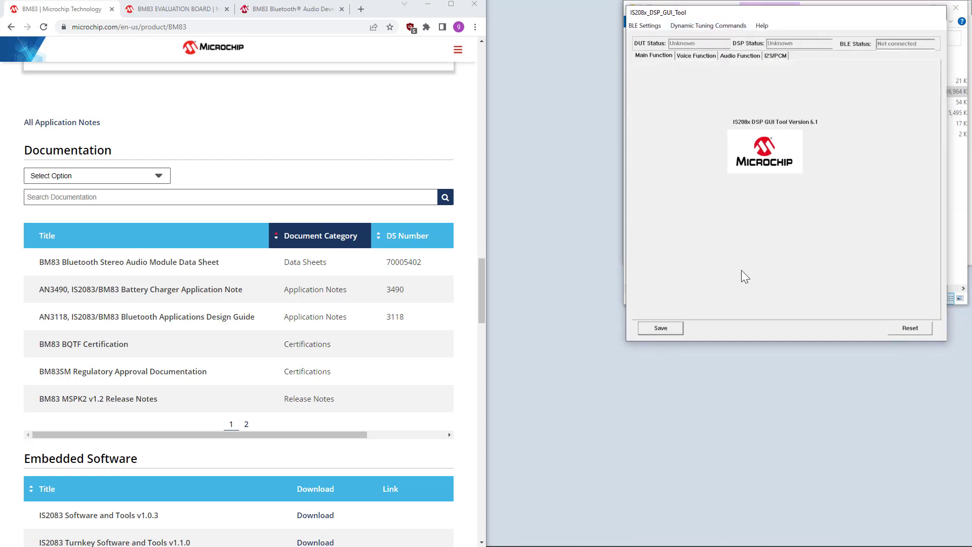
left_click(653, 329)
left_click(813, 193)
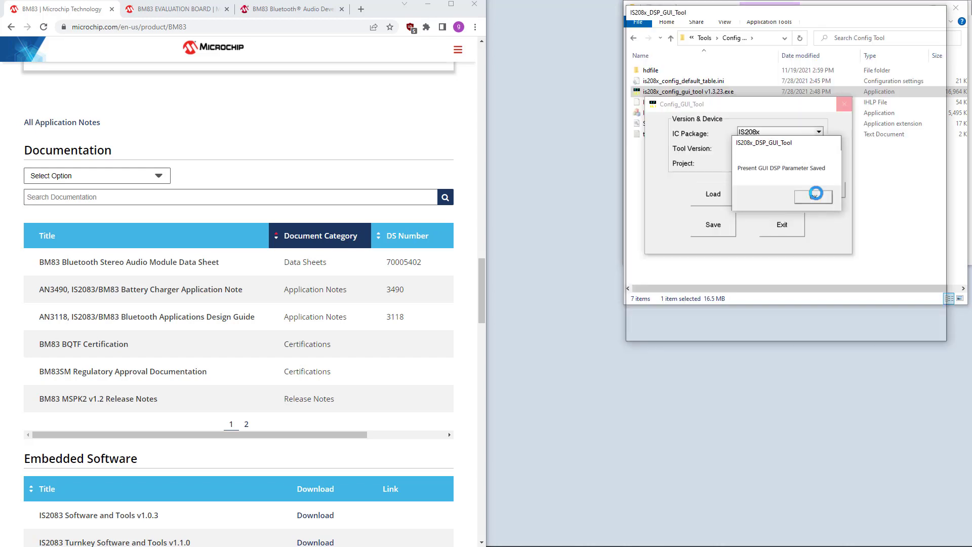
Exit Config_GUI_Tool, exporting the configuration as live_test_1.hex, and return to the Tools folder.
left_click(785, 228)
left_click(721, 204)
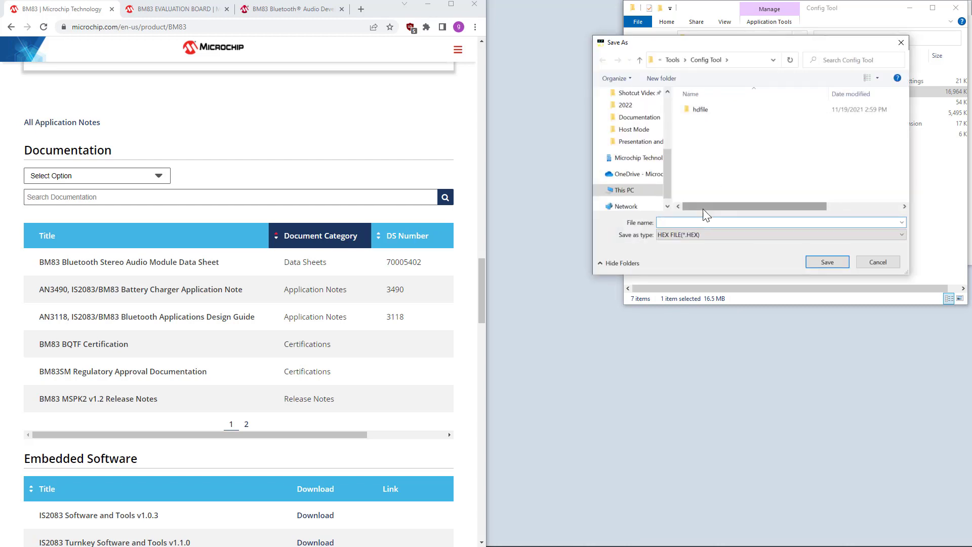
type("live_test_1")
key("Return")
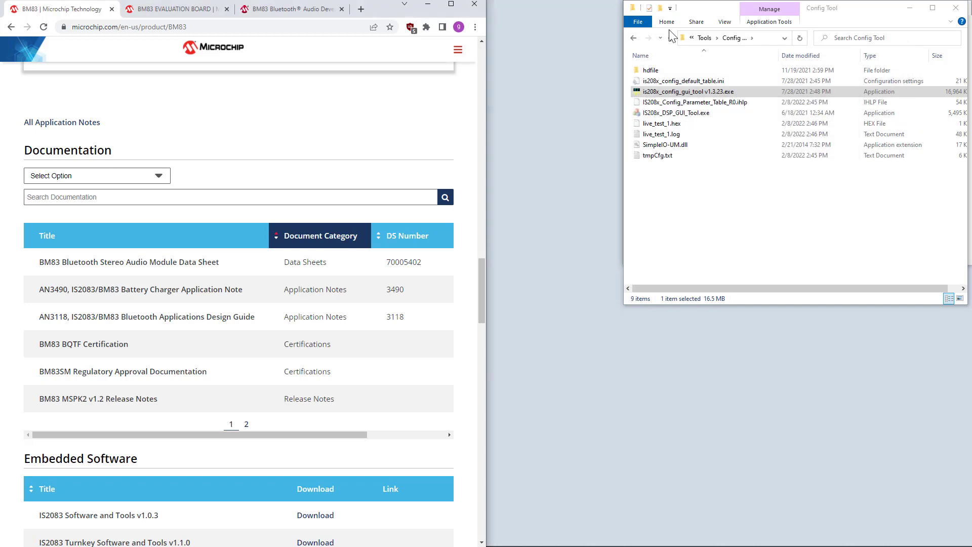
left_click(704, 38)
Launch isUpdate Tool and connect to the board on COM15.
double_click(689, 81)
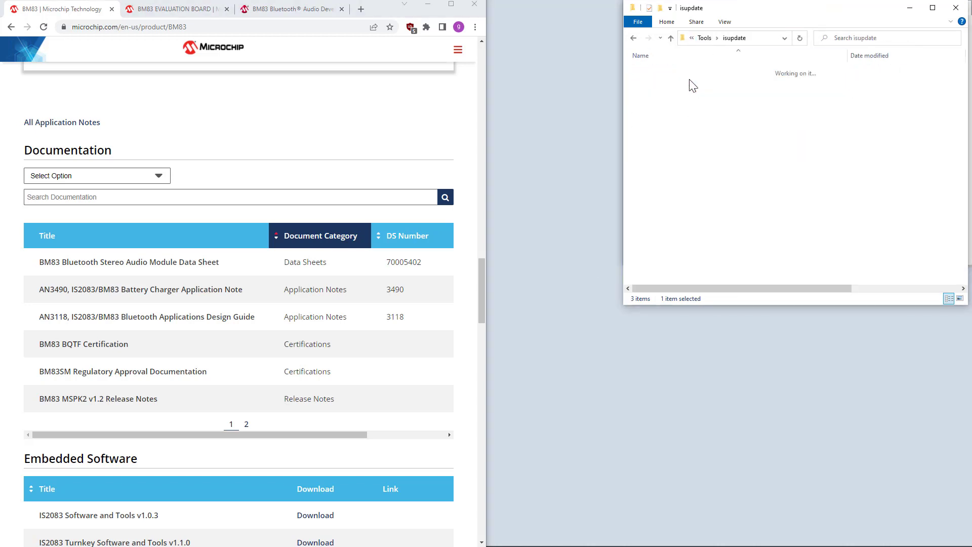
double_click(676, 92)
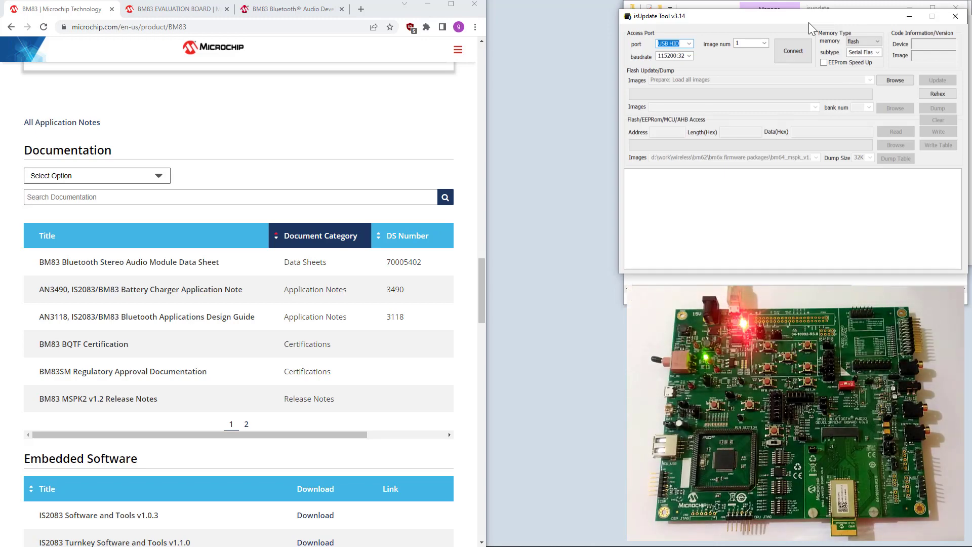
key("Down")
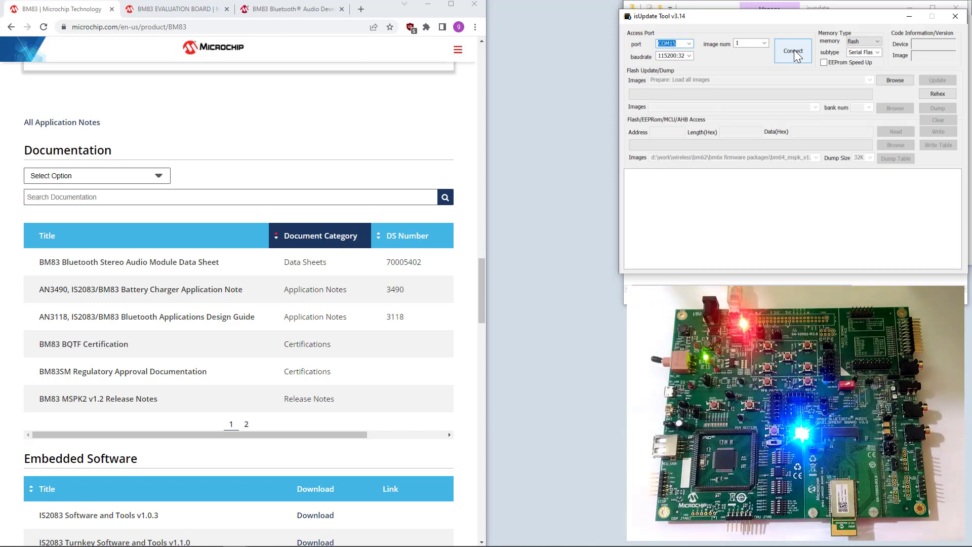
left_click(794, 50)
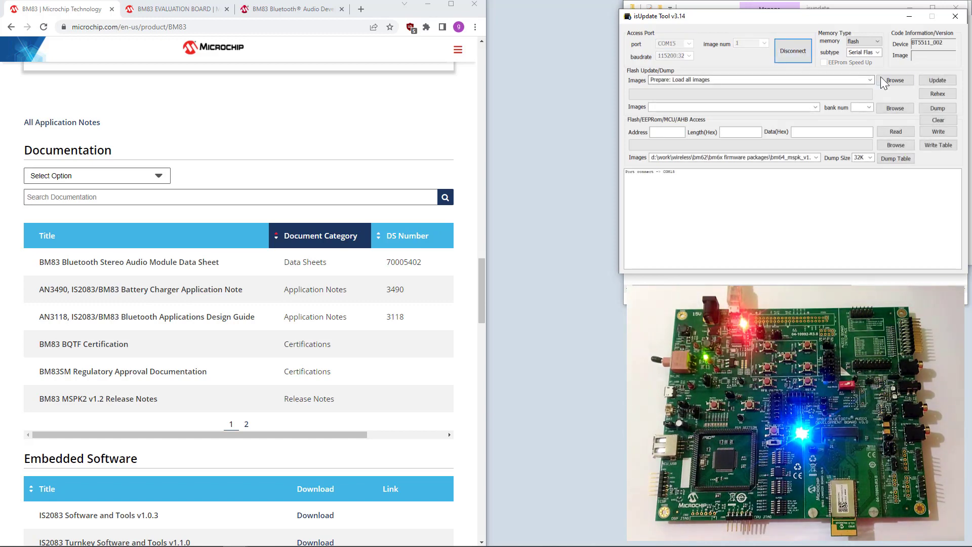
Flash Config Tool\live_test_1.hex, keeping paired device information, then disconnect.
left_click(882, 79)
left_click(763, 38)
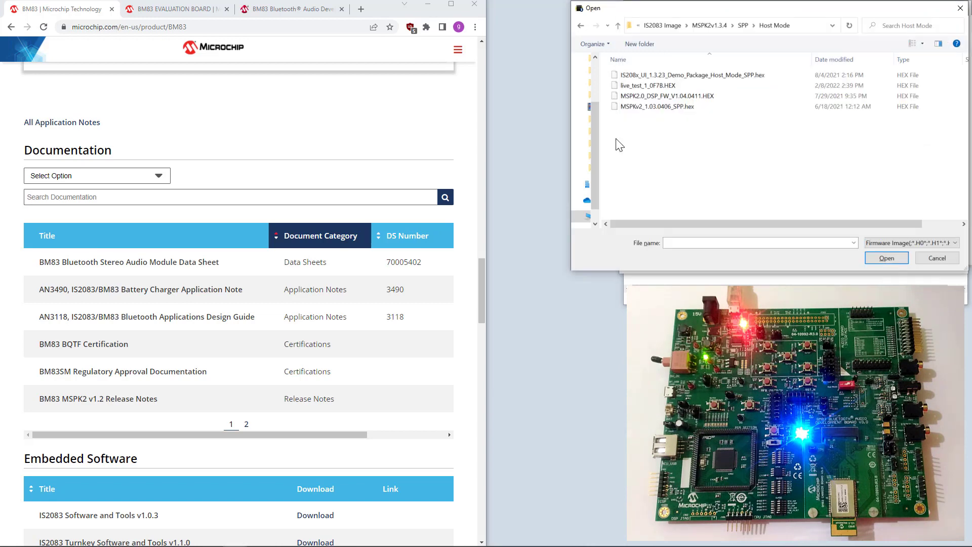
left_click(795, 27)
key("ctrl+v")
key("Return")
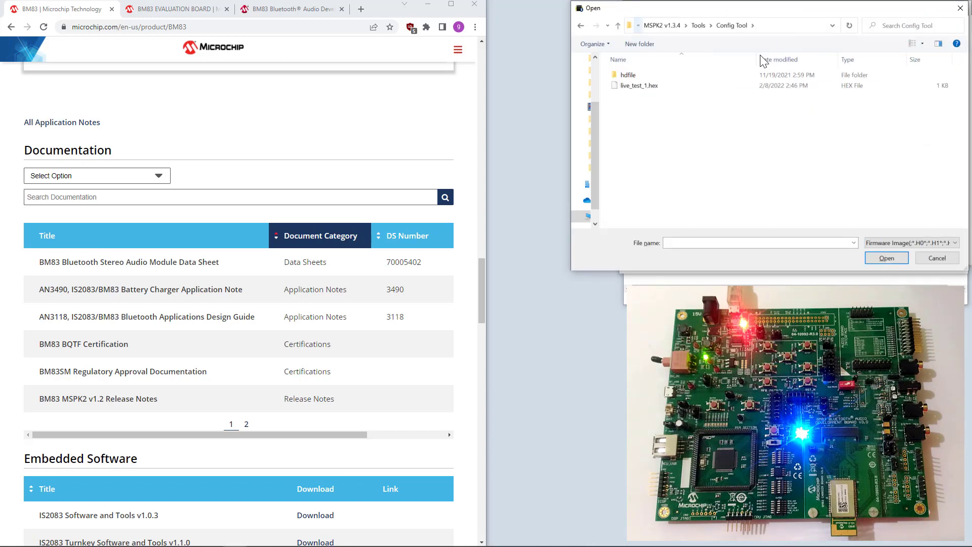
double_click(670, 86)
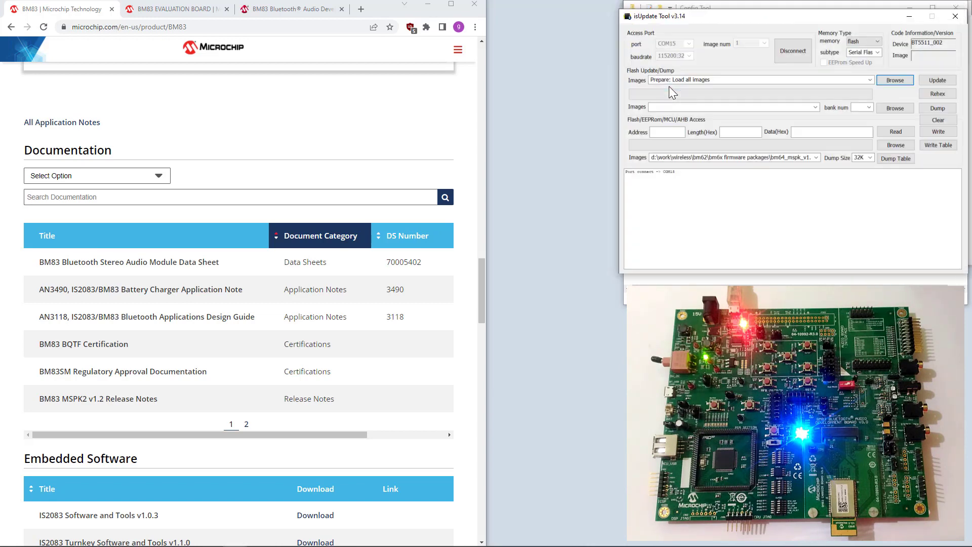
left_click(942, 78)
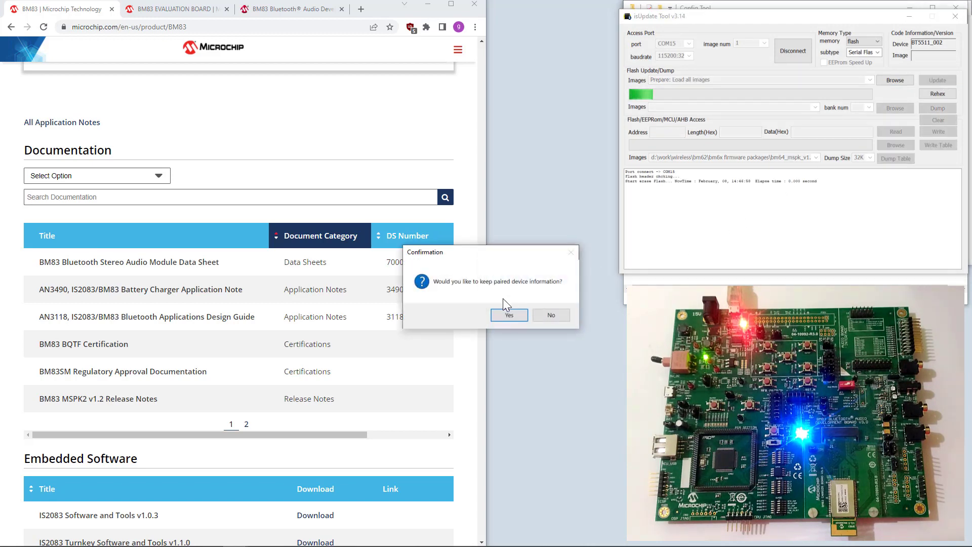
left_click(508, 315)
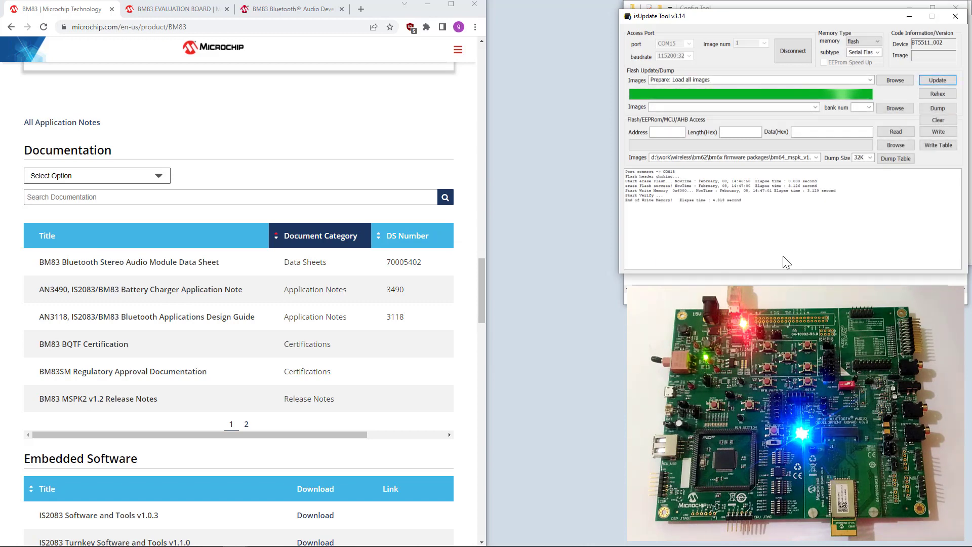
left_click(800, 48)
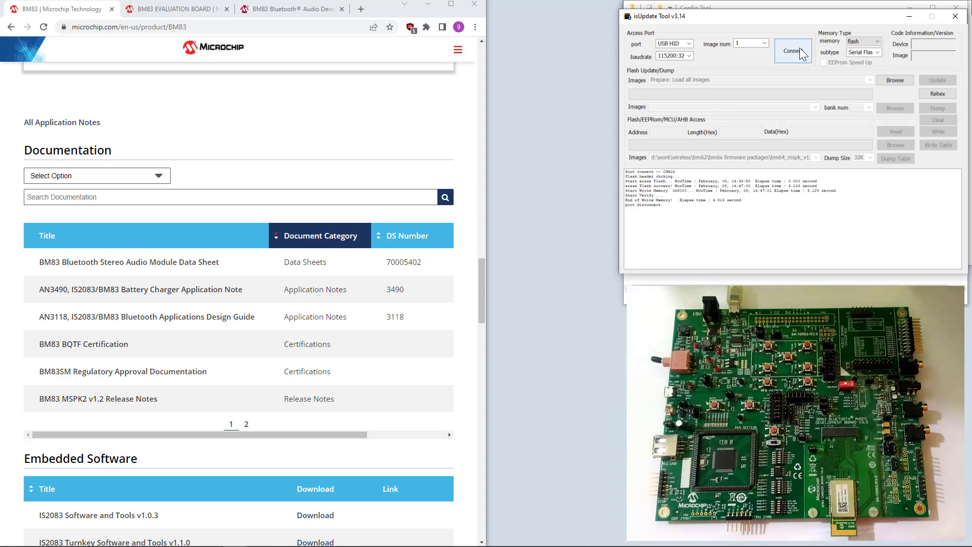
Relaunch SPKCommandSetTool on COM15 and read local device name mchp_livetest with firmware v1.03.
left_click(955, 15)
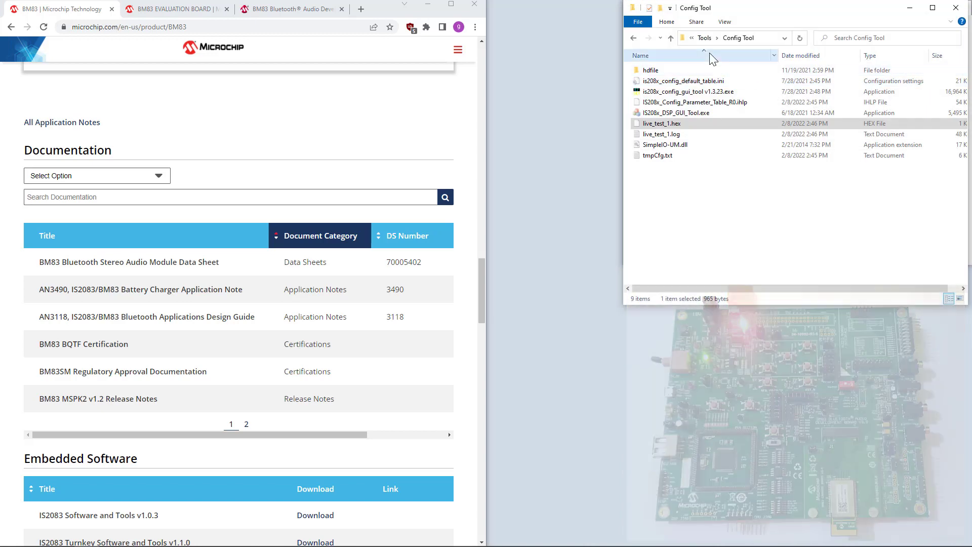
left_click(702, 38)
left_click(682, 97)
double_click(682, 98)
double_click(682, 100)
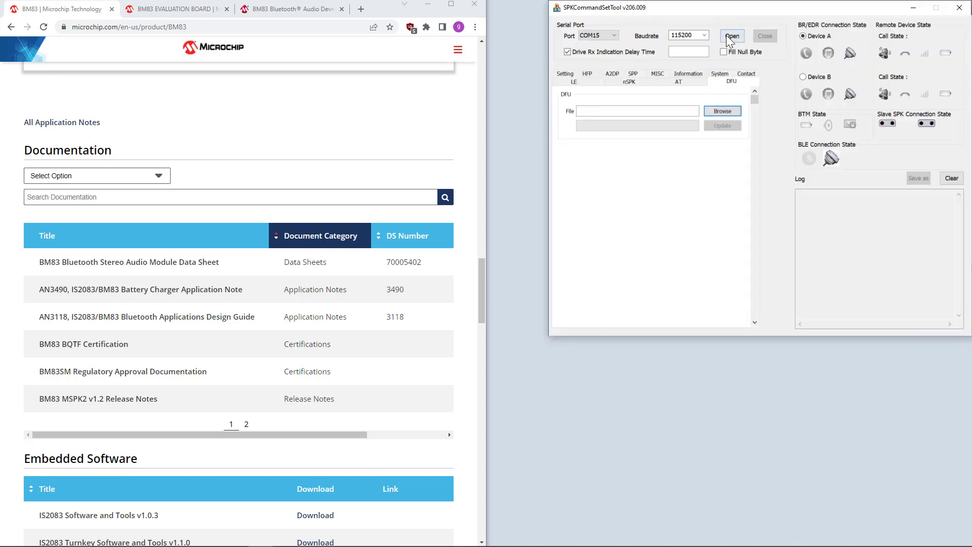
left_click(689, 75)
left_click(725, 309)
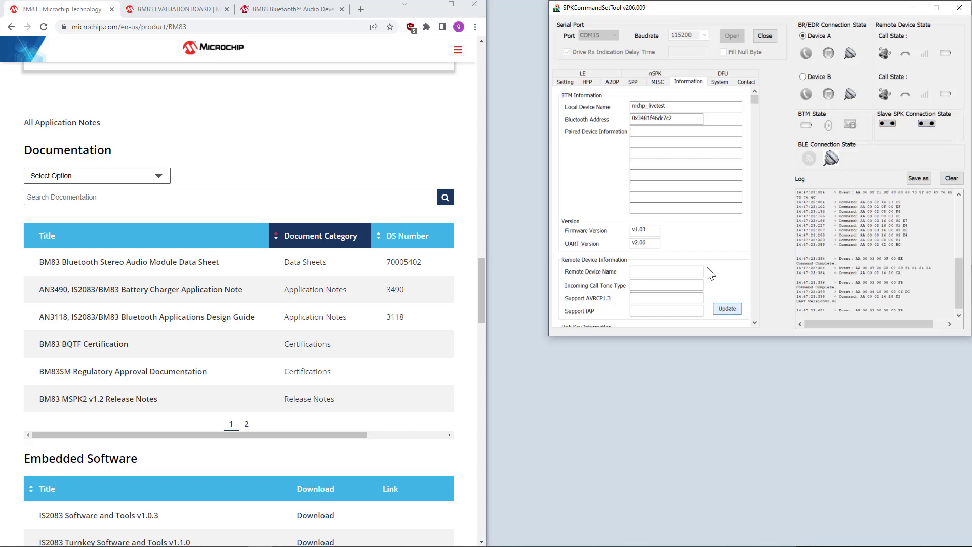
left_click(683, 110)
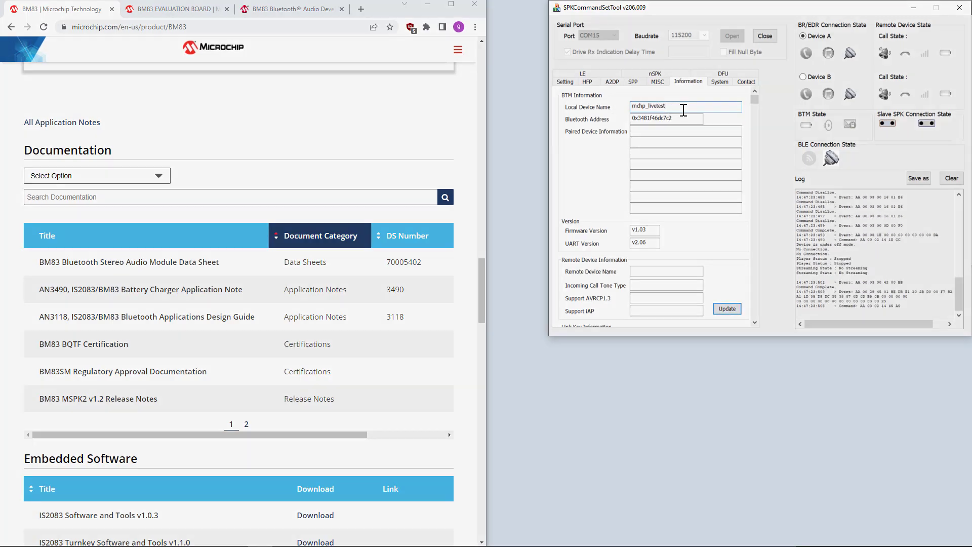